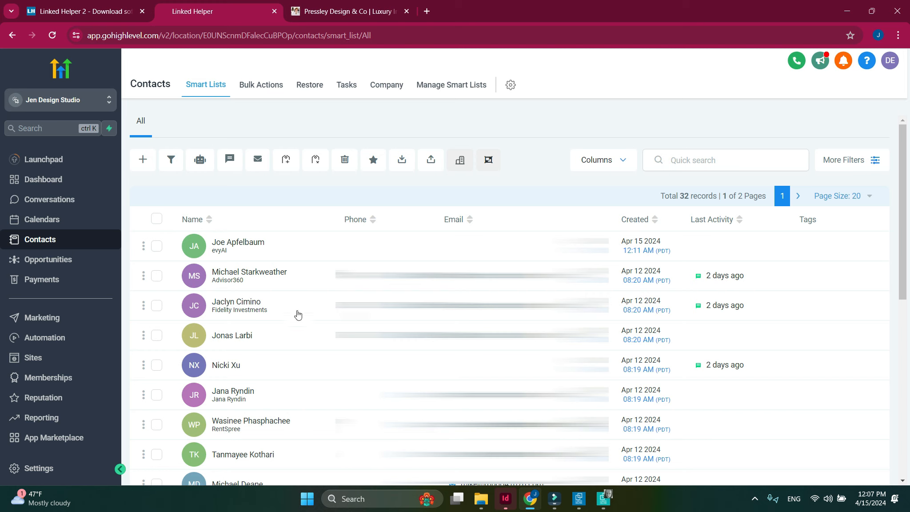
Open the Fidelity Investments contact's record and review its contact fields, additional info and company details
{"action": "left_click", "coordinate": [252, 306]}
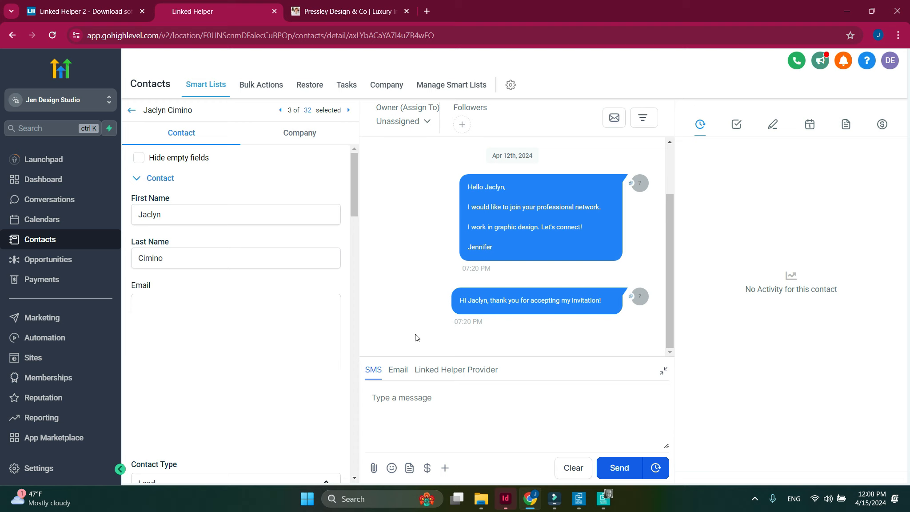
{"action": "scroll", "coordinate": [274, 413], "scroll_direction": "down", "scroll_amount": 10}
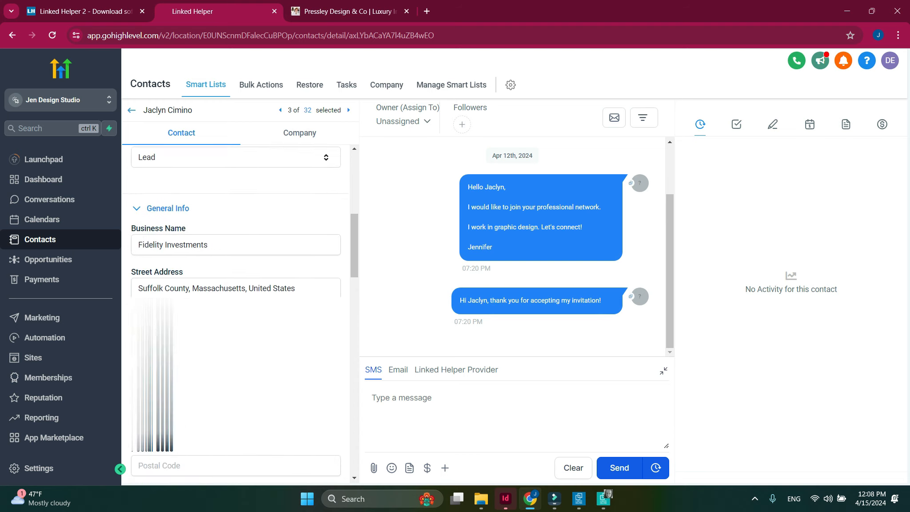
{"action": "scroll", "coordinate": [274, 414], "scroll_direction": "down", "scroll_amount": 6}
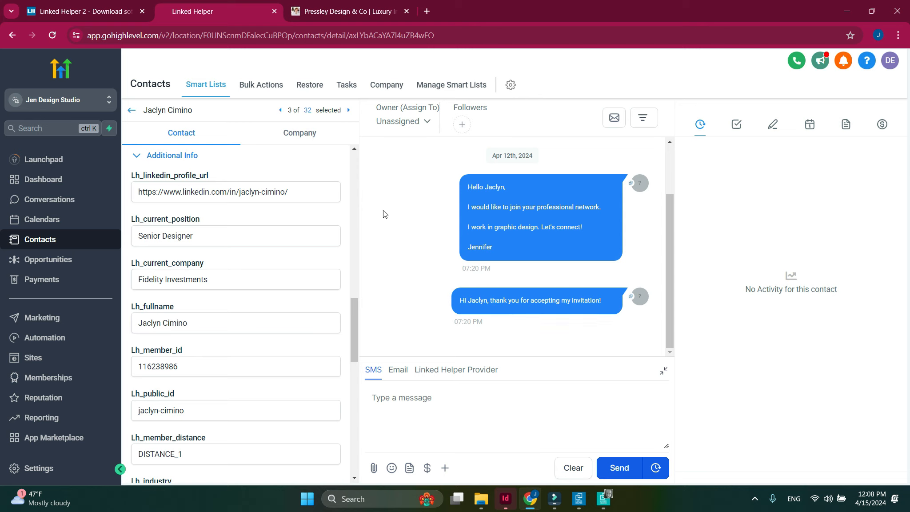
{"action": "left_click", "coordinate": [300, 134]}
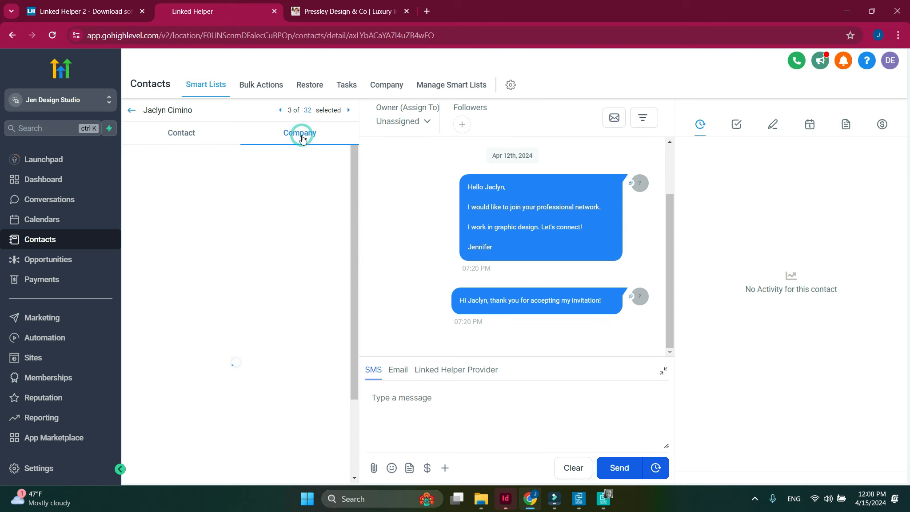
{"action": "scroll", "coordinate": [284, 318], "scroll_direction": "down", "scroll_amount": 3}
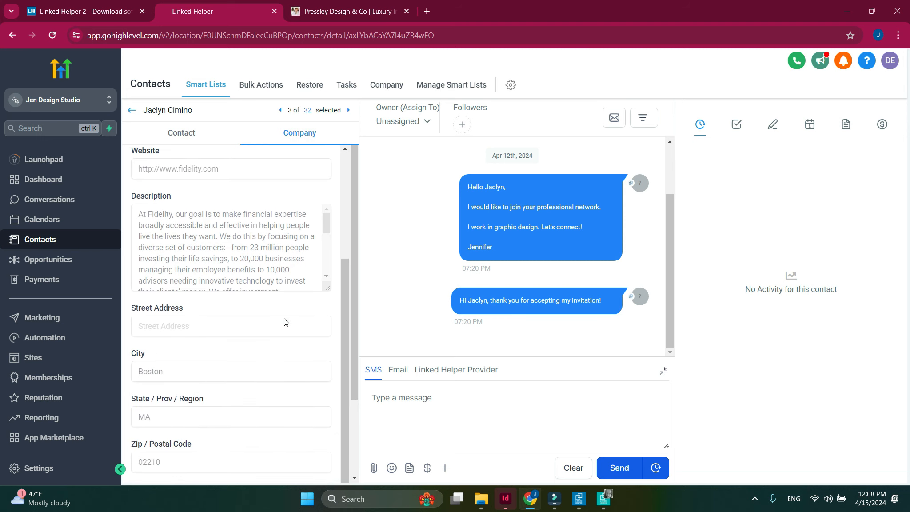
{"action": "scroll", "coordinate": [286, 321], "scroll_direction": "up", "scroll_amount": 3}
Open Fidelity Investments from the company list and view the contacts associated with it
{"action": "left_click", "coordinate": [379, 87]}
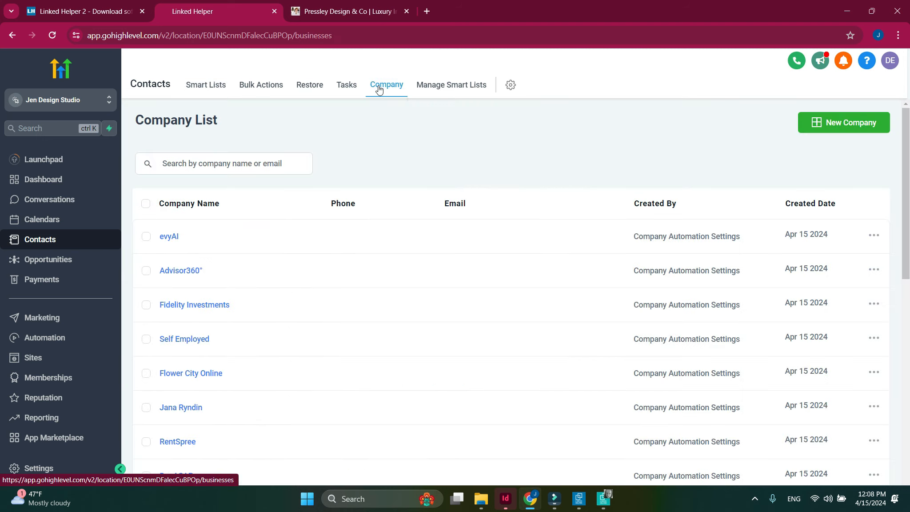
{"action": "left_click", "coordinate": [224, 305]}
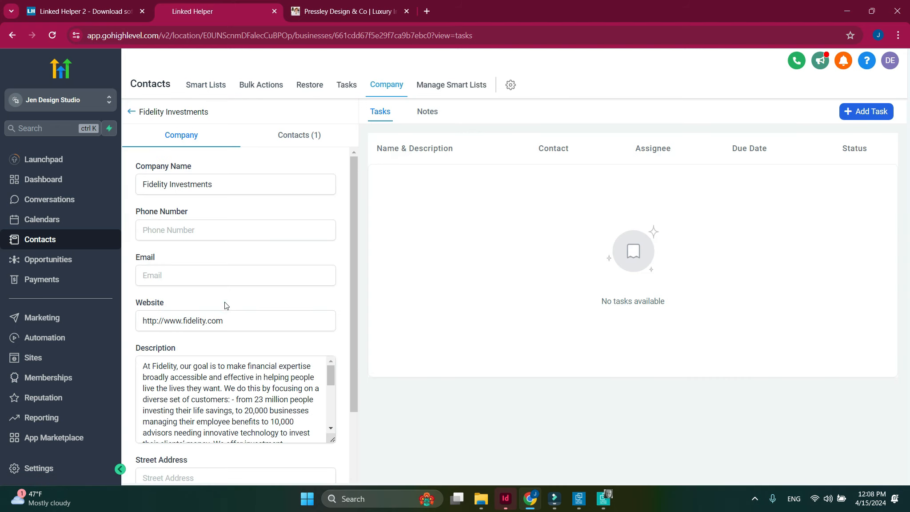
{"action": "left_click", "coordinate": [292, 136]}
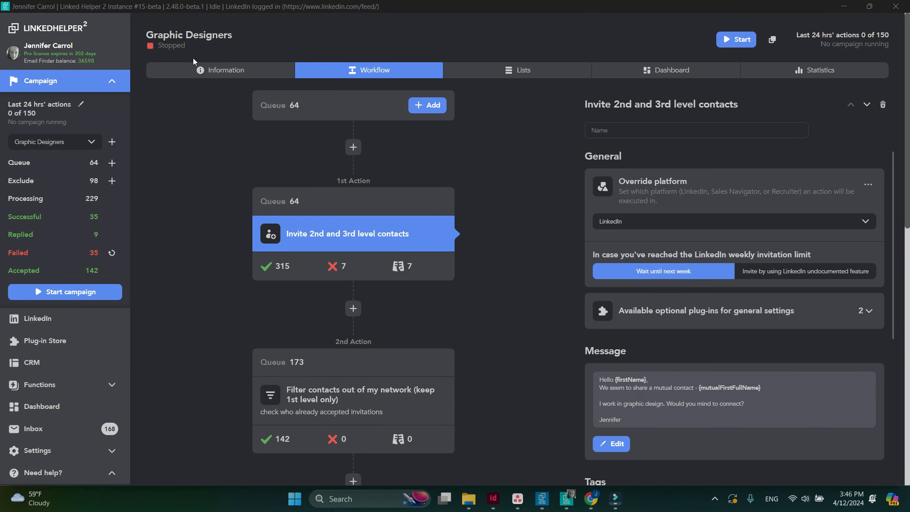
In Linked Helper, create a new campaign named "HighLevel CRM" from the Empty campaign template
{"action": "left_click", "coordinate": [112, 141]}
{"action": "type", "text": "HighLevel CRM"}
{"action": "left_click", "coordinate": [278, 134]}
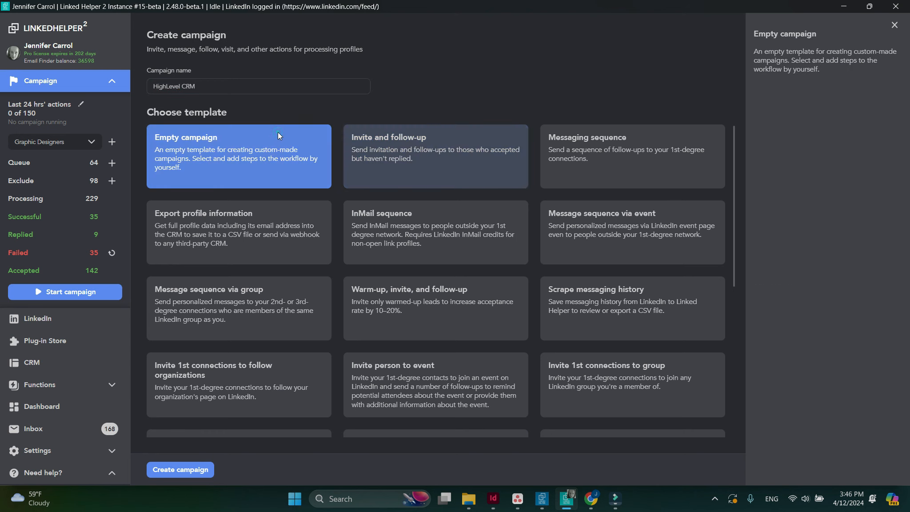
{"action": "left_click", "coordinate": [195, 471]}
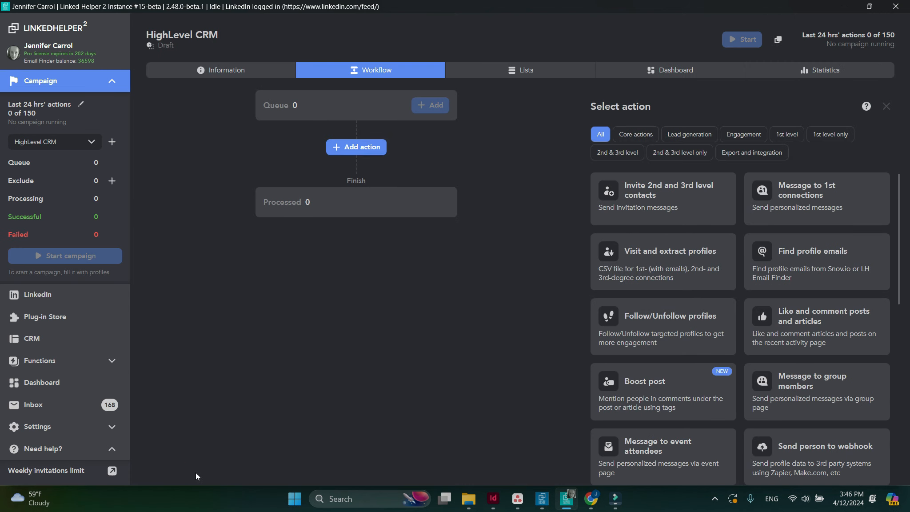
Add the "Send person to external CRM" action from the export and integration actions and choose HighLevel CRM
{"action": "left_click", "coordinate": [723, 157]}
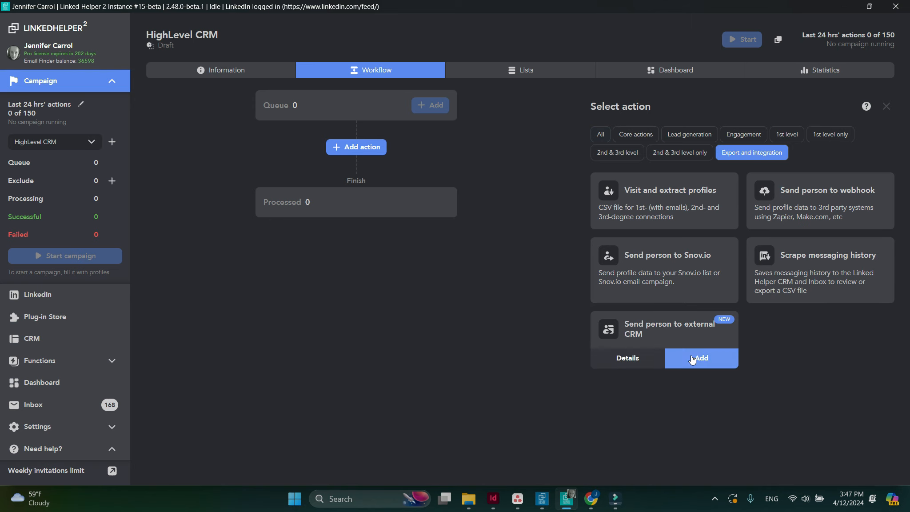
{"action": "left_click", "coordinate": [691, 356]}
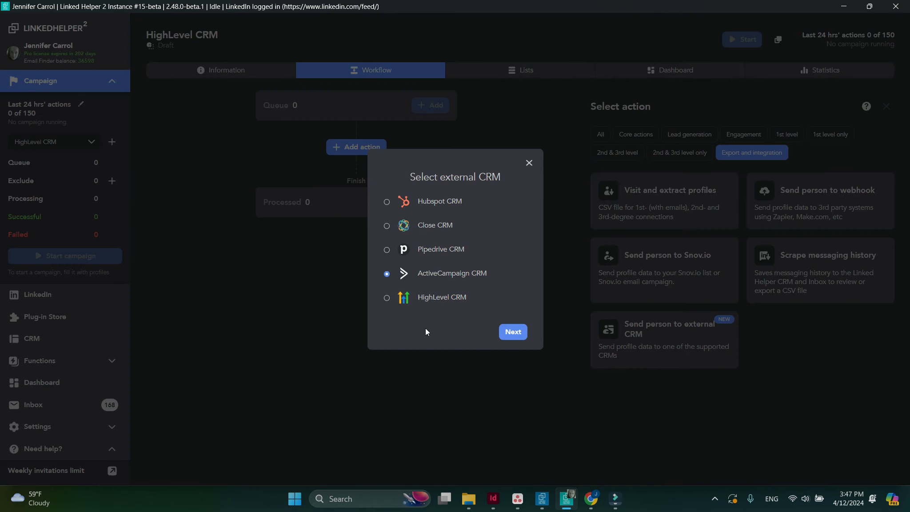
{"action": "left_click", "coordinate": [387, 298]}
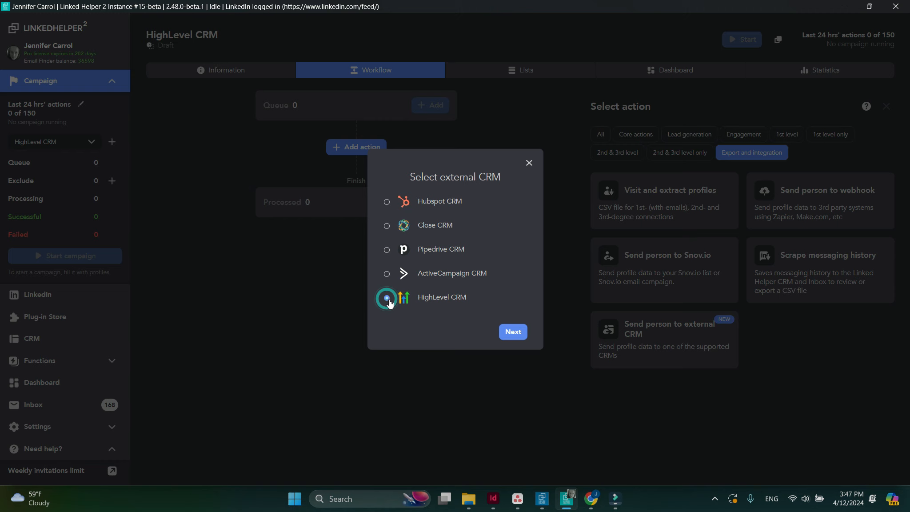
{"action": "left_click", "coordinate": [513, 332]}
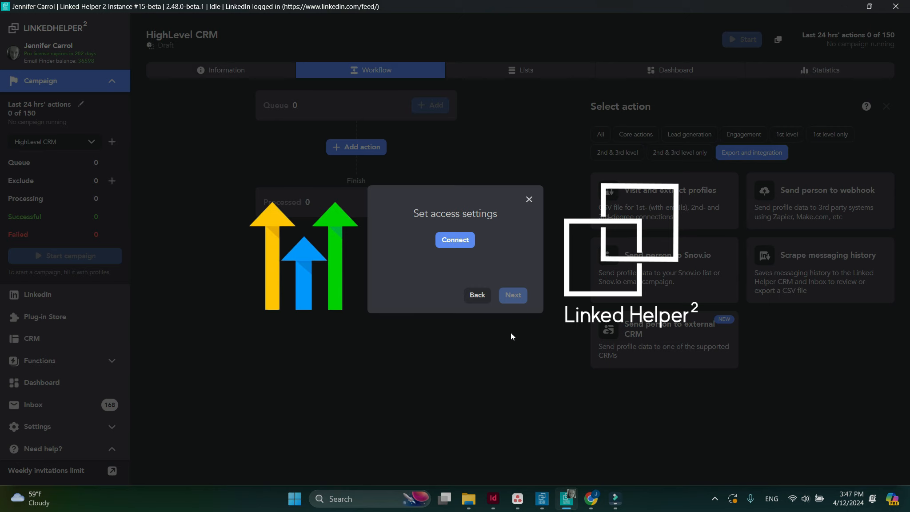
Connect the Jen Design Studio sub-account with the Linked Helper Provider channel, return to Linked Helper and continue to the CRM configuration
{"action": "left_click", "coordinate": [456, 241]}
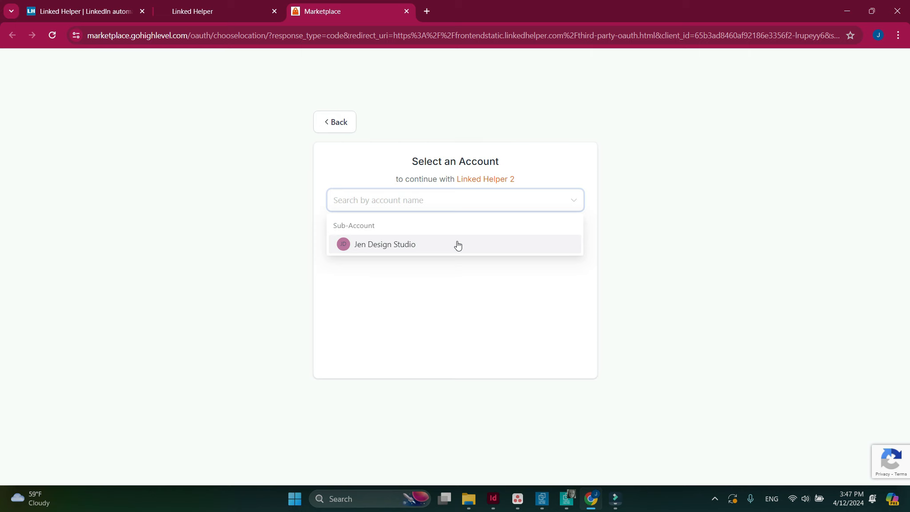
{"action": "left_click", "coordinate": [458, 245]}
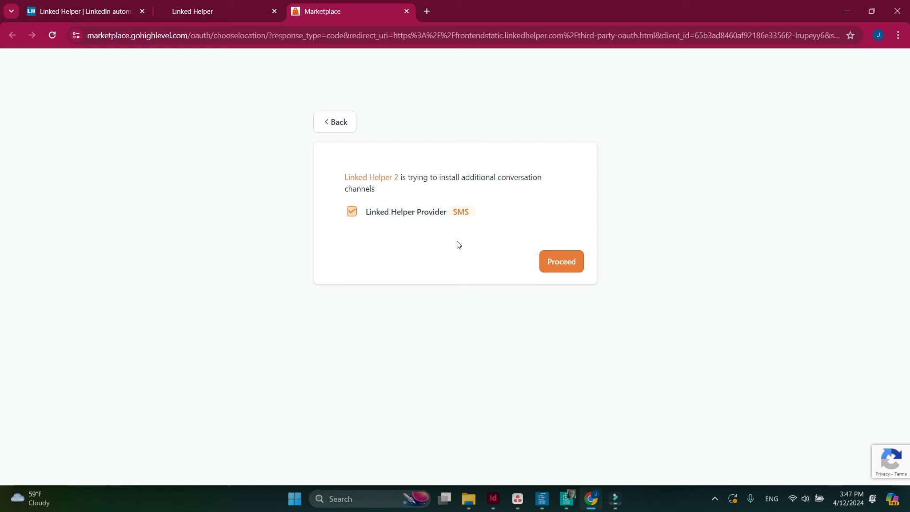
{"action": "left_click", "coordinate": [571, 262]}
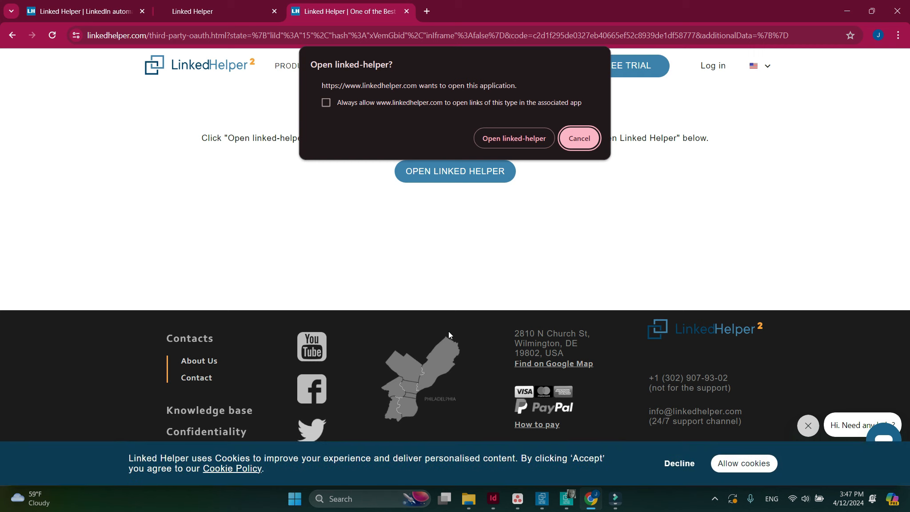
{"action": "left_click", "coordinate": [501, 137]}
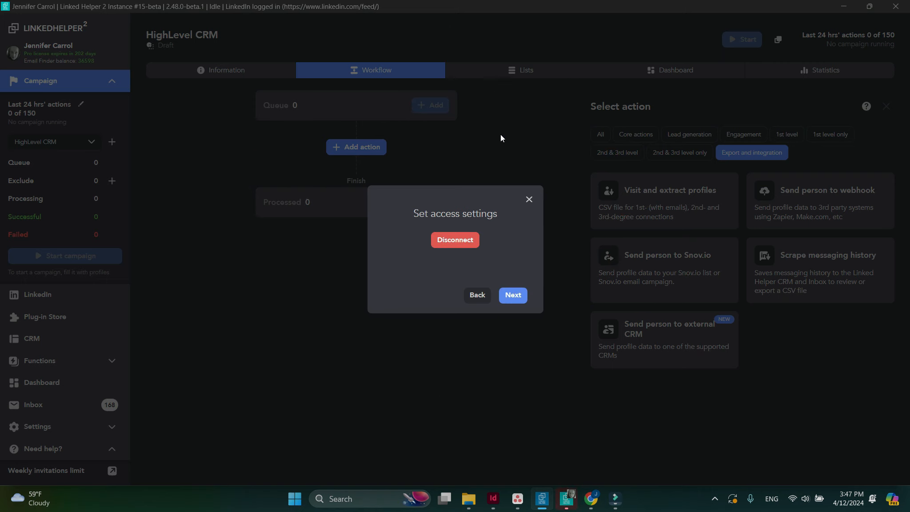
{"action": "left_click", "coordinate": [516, 296]}
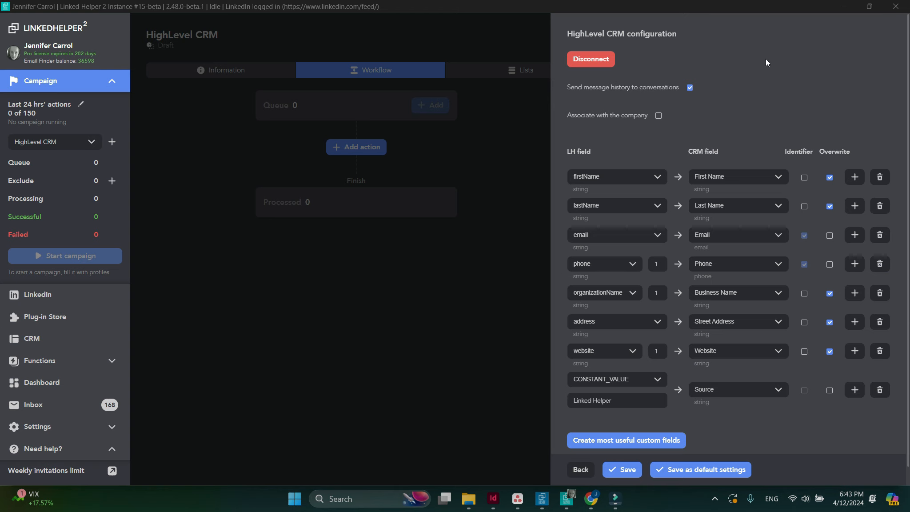
Enable "Associate with the company" in the CRM configuration and open the Companies settings in HighLevel
{"action": "left_click", "coordinate": [658, 116]}
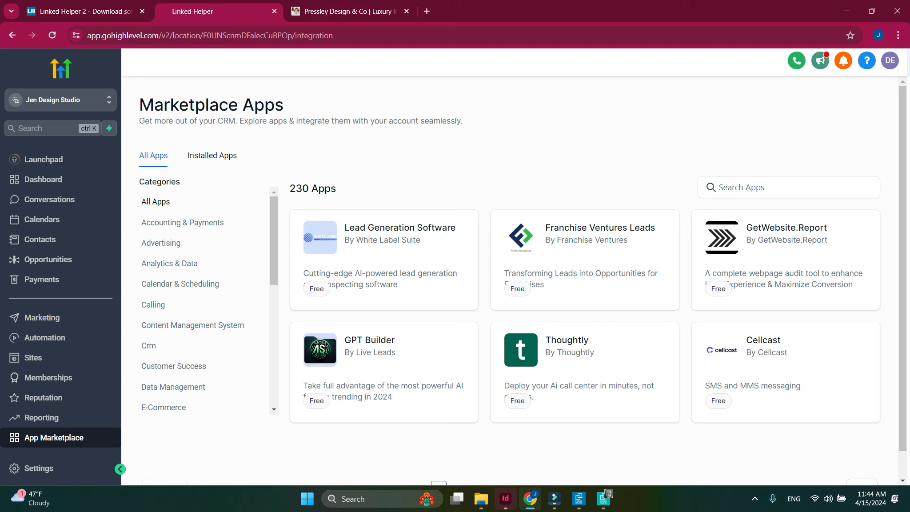
{"action": "left_click", "coordinate": [35, 474]}
{"action": "scroll", "coordinate": [36, 475], "scroll_direction": "down", "scroll_amount": 5}
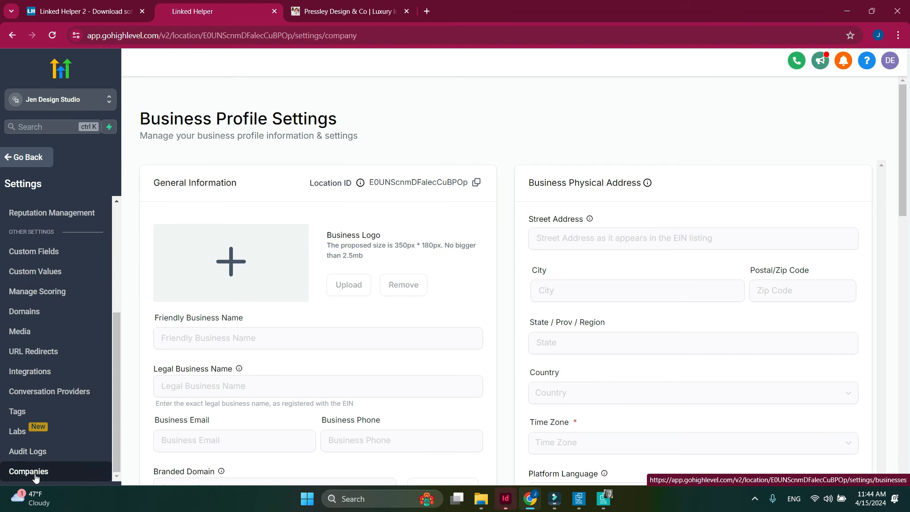
{"action": "left_click", "coordinate": [98, 471]}
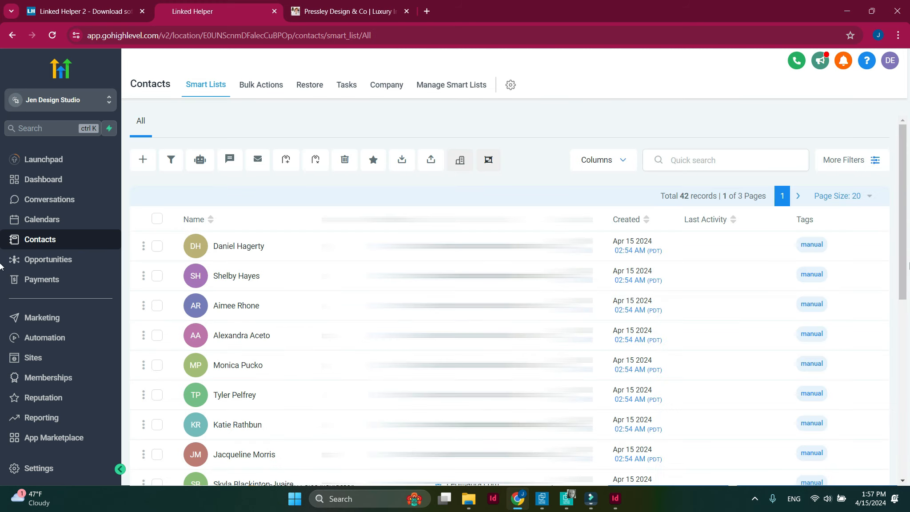
Filter the HighLevel contacts by the source "Linked Helper"
{"action": "left_click", "coordinate": [876, 169]}
{"action": "scroll", "coordinate": [843, 341], "scroll_direction": "down", "scroll_amount": 10}
{"action": "scroll", "coordinate": [844, 341], "scroll_direction": "down", "scroll_amount": 8}
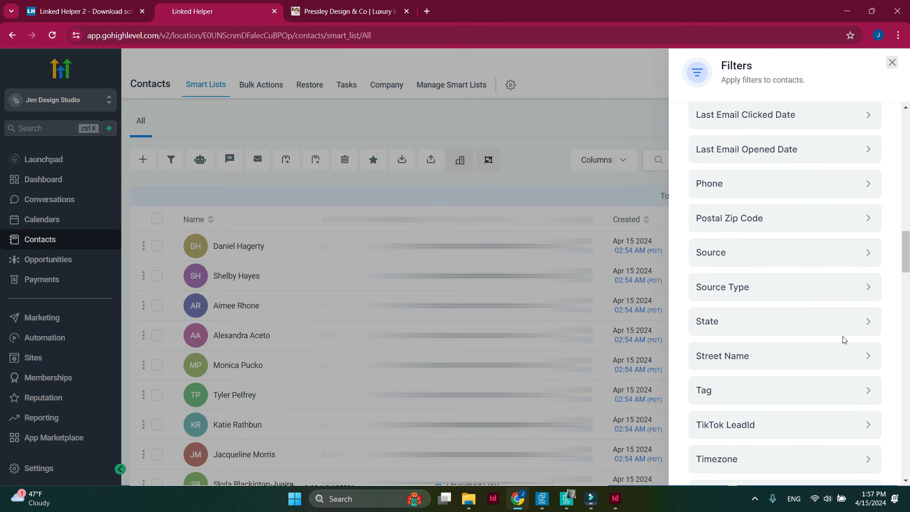
{"action": "left_click", "coordinate": [871, 254]}
{"action": "left_click", "coordinate": [810, 204]}
{"action": "type", "text": "Linked Helper"}
{"action": "left_click", "coordinate": [878, 465]}
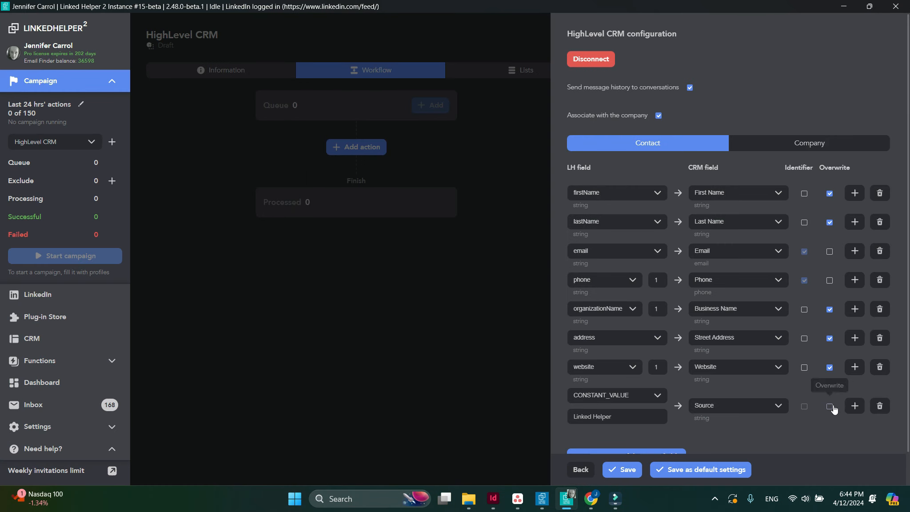
In Linked Helper, enable Overwrite for the Source mapping and create all the suggested most useful custom fields, including lh_summary
{"action": "left_click", "coordinate": [830, 407]}
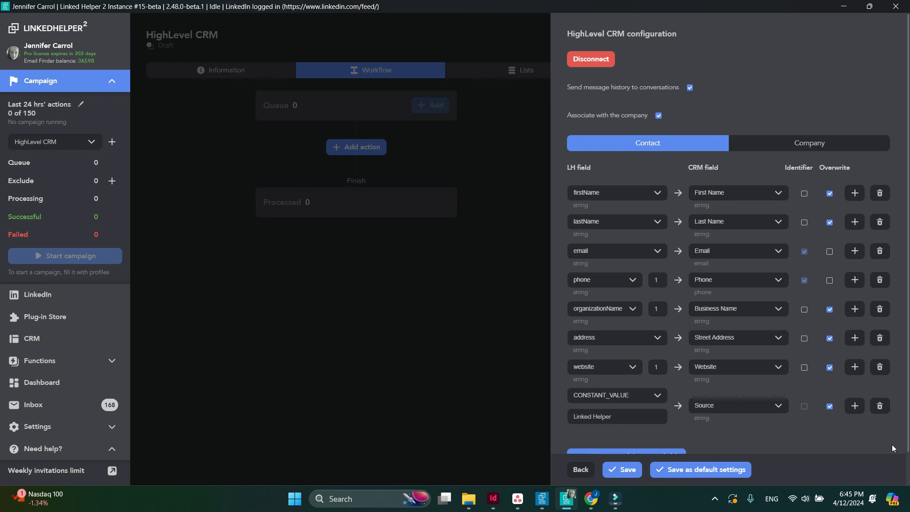
{"action": "scroll", "coordinate": [892, 445], "scroll_direction": "down", "scroll_amount": 1}
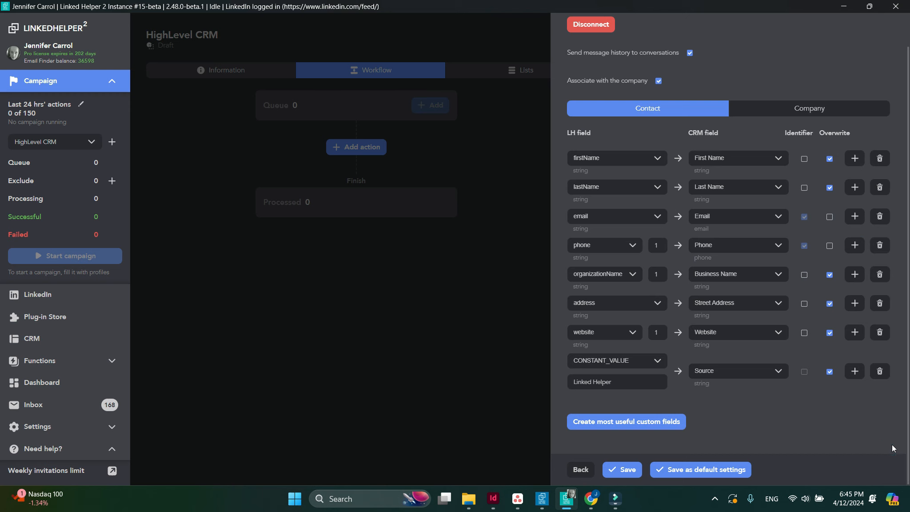
{"action": "left_click", "coordinate": [648, 422]}
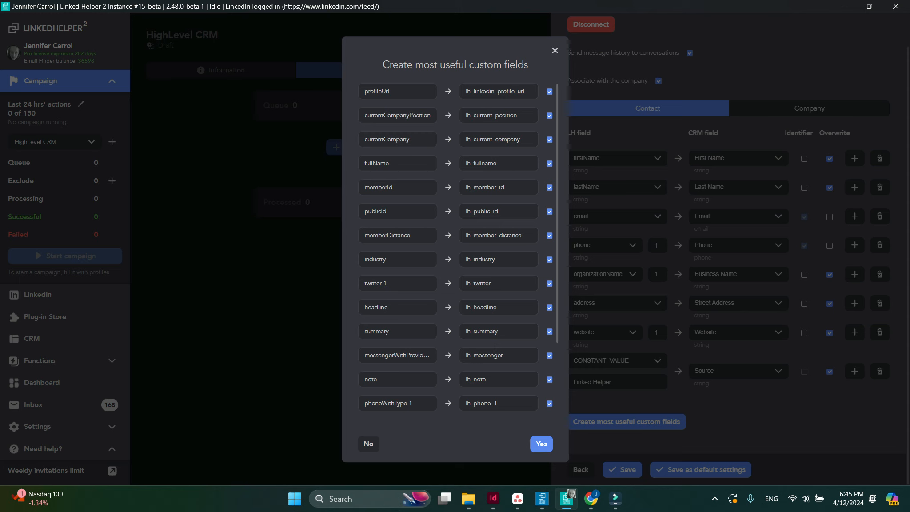
{"action": "scroll", "coordinate": [494, 347], "scroll_direction": "down", "scroll_amount": 2}
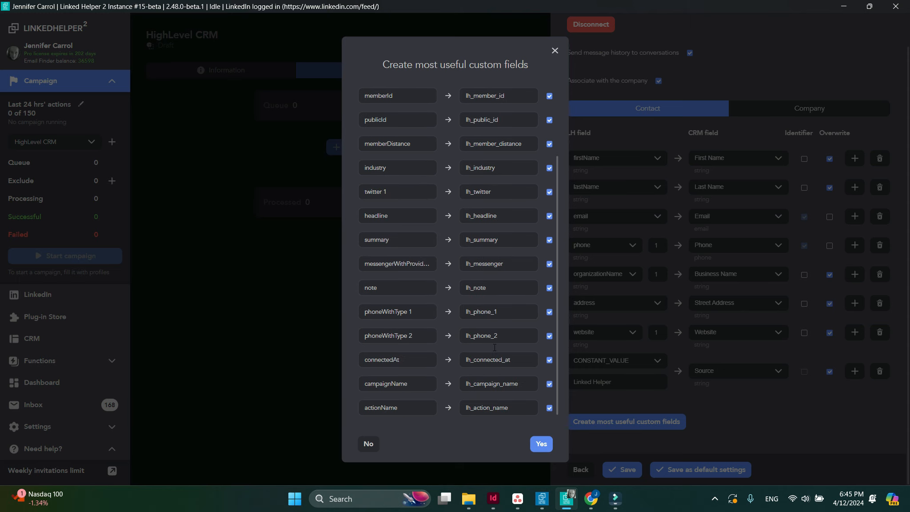
{"action": "scroll", "coordinate": [495, 347], "scroll_direction": "up", "scroll_amount": 2}
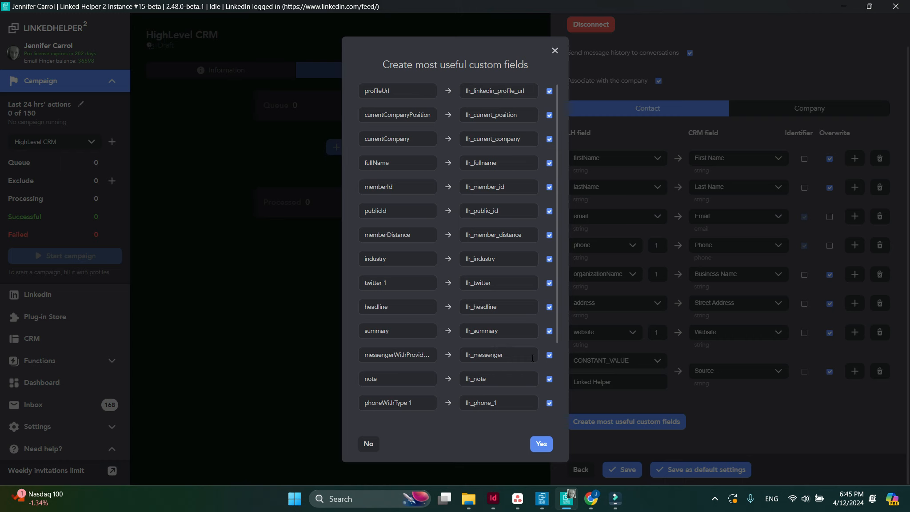
{"action": "left_click", "coordinate": [550, 333]}
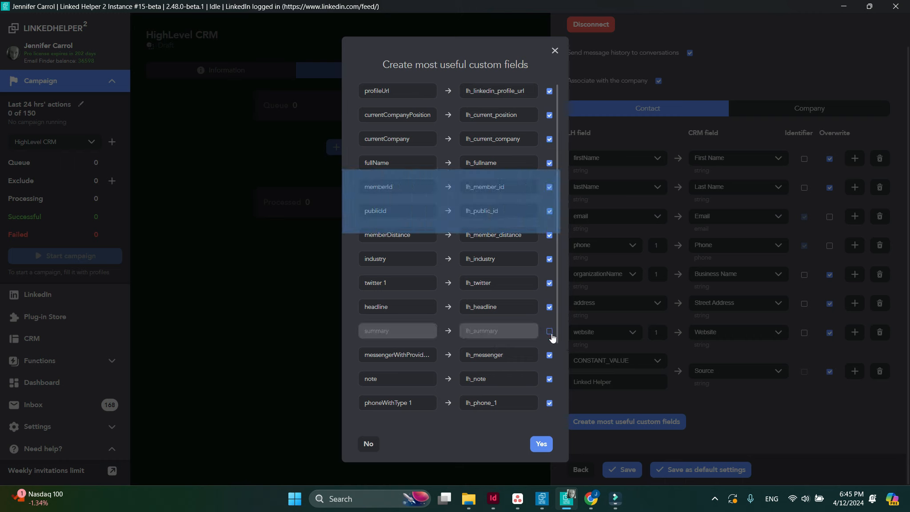
{"action": "left_click", "coordinate": [551, 334]}
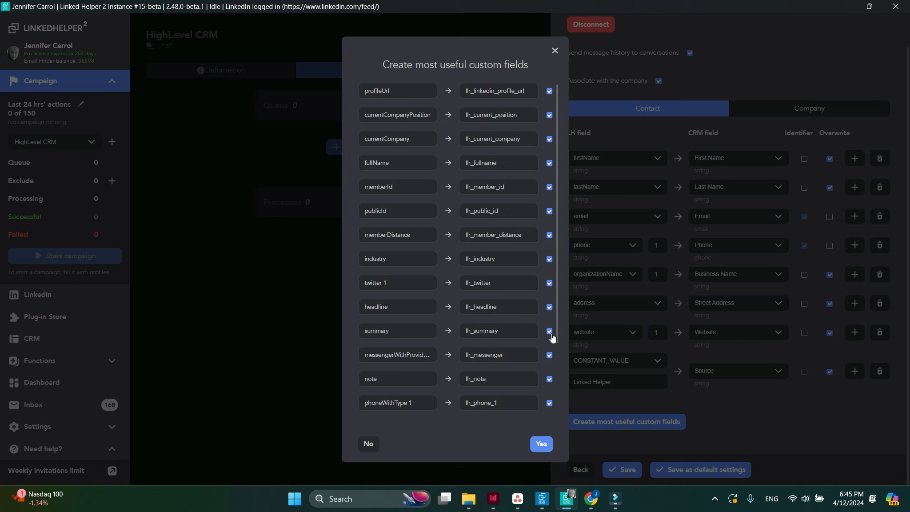
{"action": "left_click", "coordinate": [538, 449]}
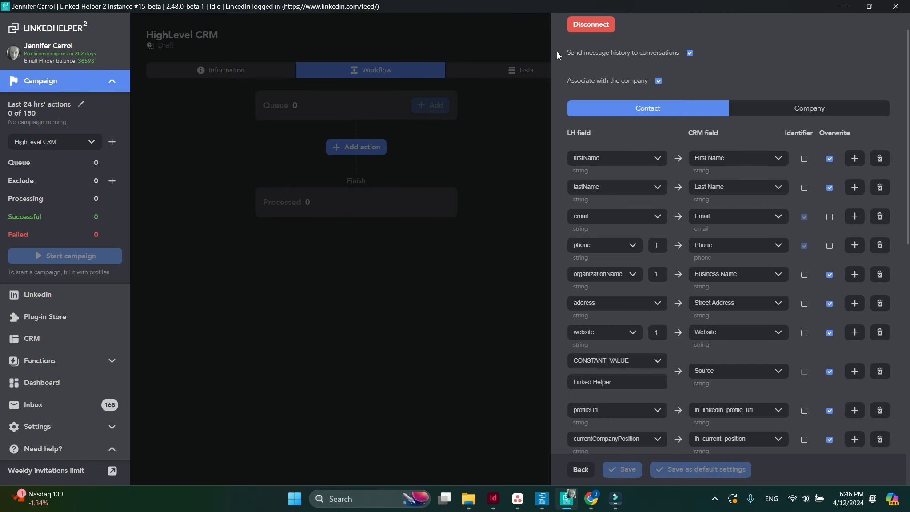
Delete the campaignName and actionName mappings that have no CRM field assigned
{"action": "scroll", "coordinate": [838, 336], "scroll_direction": "down", "scroll_amount": 8}
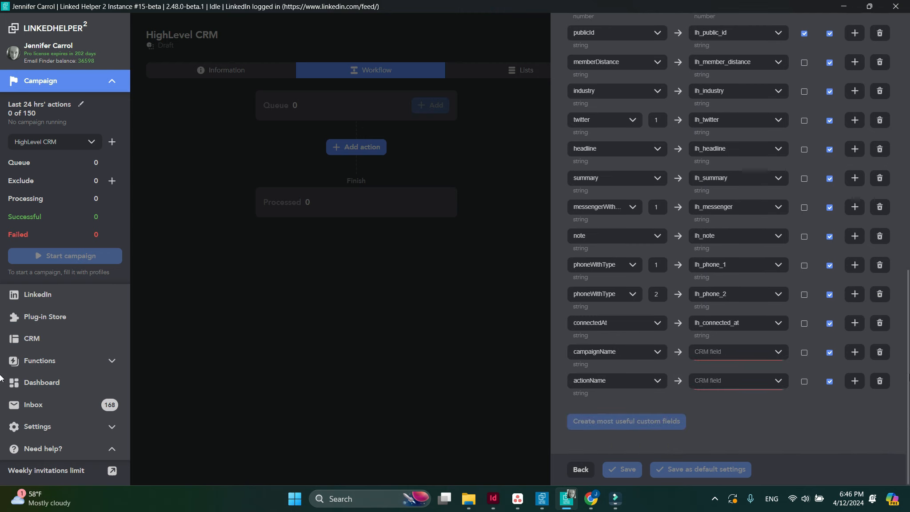
{"action": "left_click", "coordinate": [879, 352]}
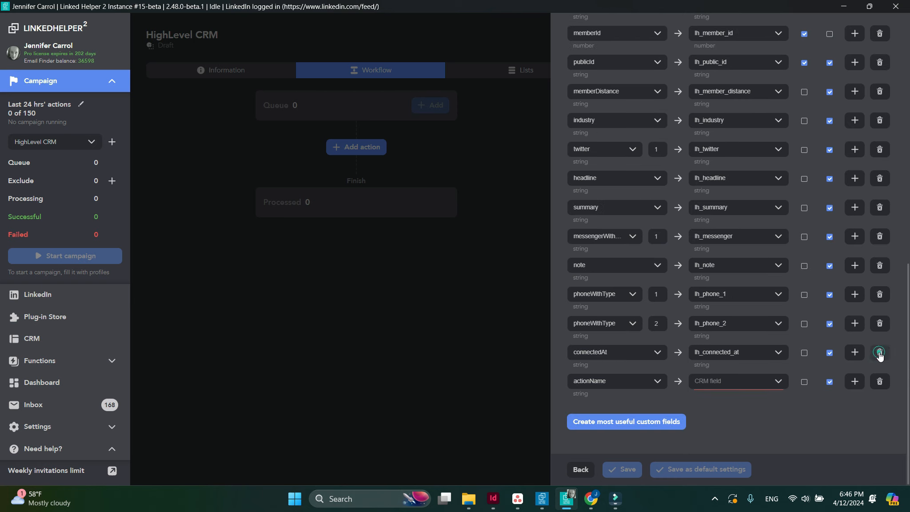
{"action": "left_click", "coordinate": [880, 382]}
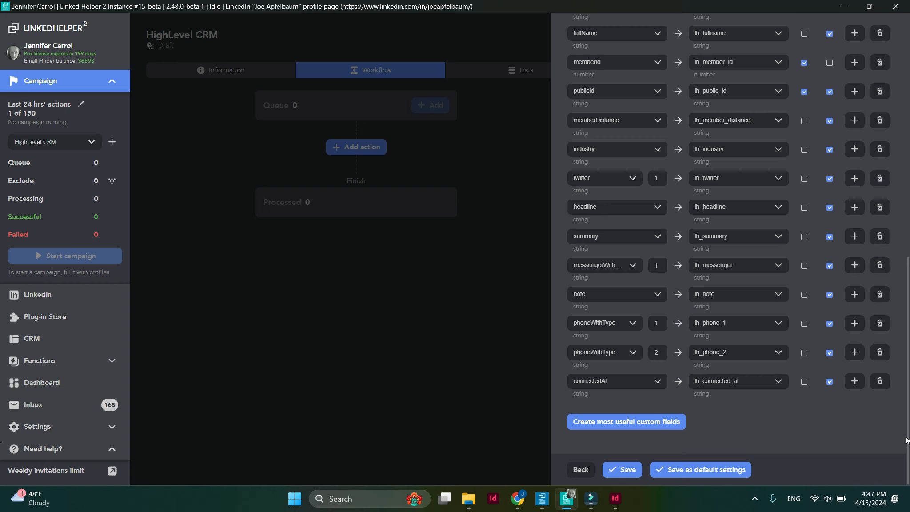
Add a contact mapping row below connectedAt and choose connectionCount as its LH field
{"action": "left_click", "coordinate": [858, 383]}
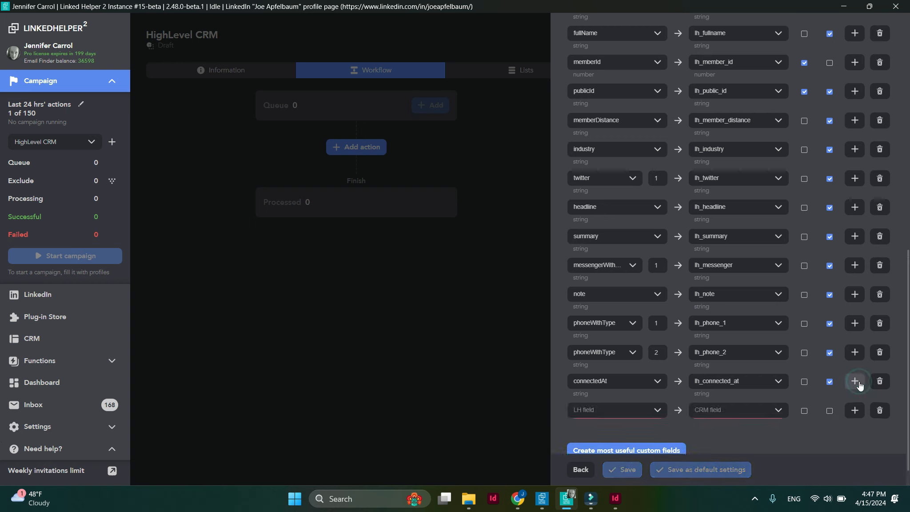
{"action": "left_click", "coordinate": [656, 414]}
{"action": "scroll", "coordinate": [646, 364], "scroll_direction": "down", "scroll_amount": 6}
{"action": "scroll", "coordinate": [646, 364], "scroll_direction": "down", "scroll_amount": 3}
{"action": "scroll", "coordinate": [646, 364], "scroll_direction": "down", "scroll_amount": 6}
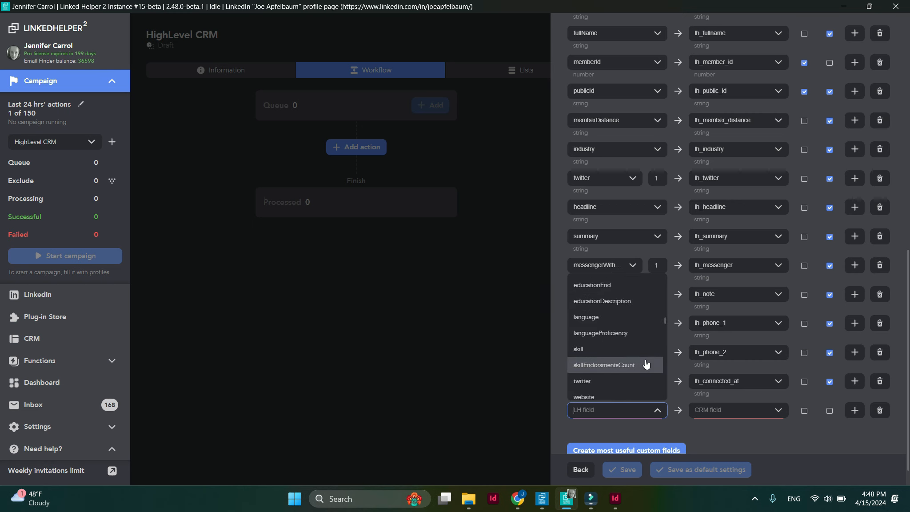
{"action": "type", "text": "conne"}
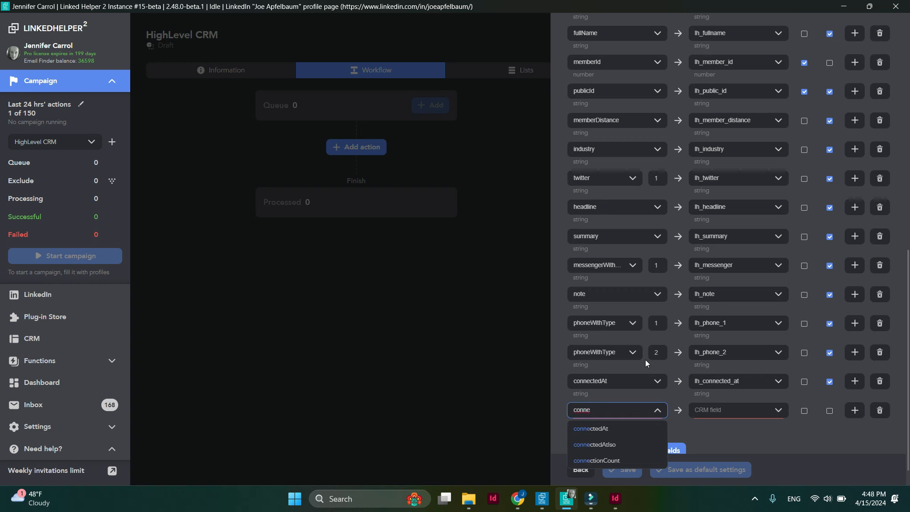
{"action": "left_click", "coordinate": [613, 459]}
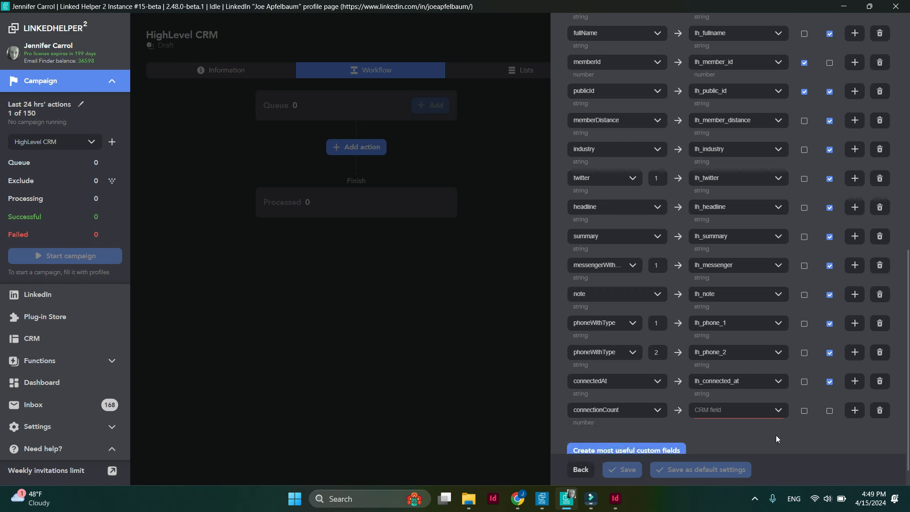
Map connectionCount to a new CRM field named lh_connections_coun and enable Overwrite for it
{"action": "left_click", "coordinate": [780, 413]}
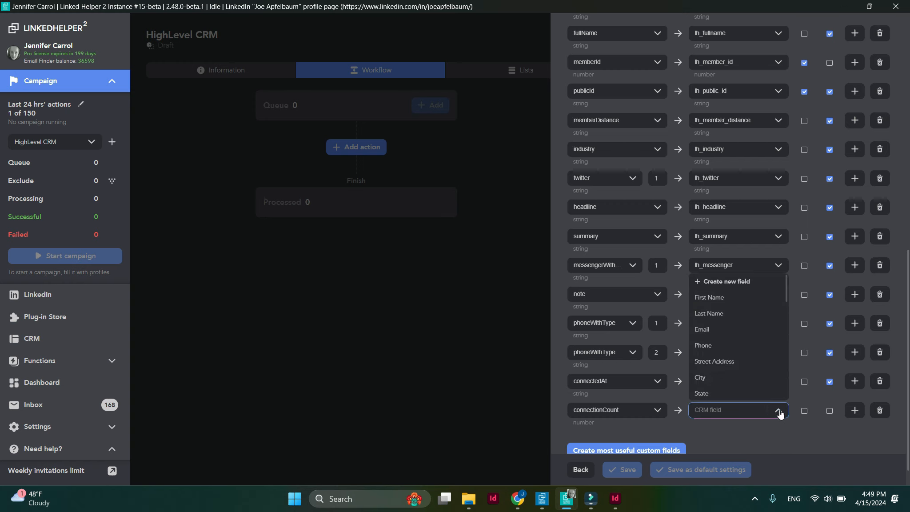
{"action": "scroll", "coordinate": [771, 346], "scroll_direction": "up", "scroll_amount": 1}
{"action": "scroll", "coordinate": [770, 346], "scroll_direction": "down", "scroll_amount": 3}
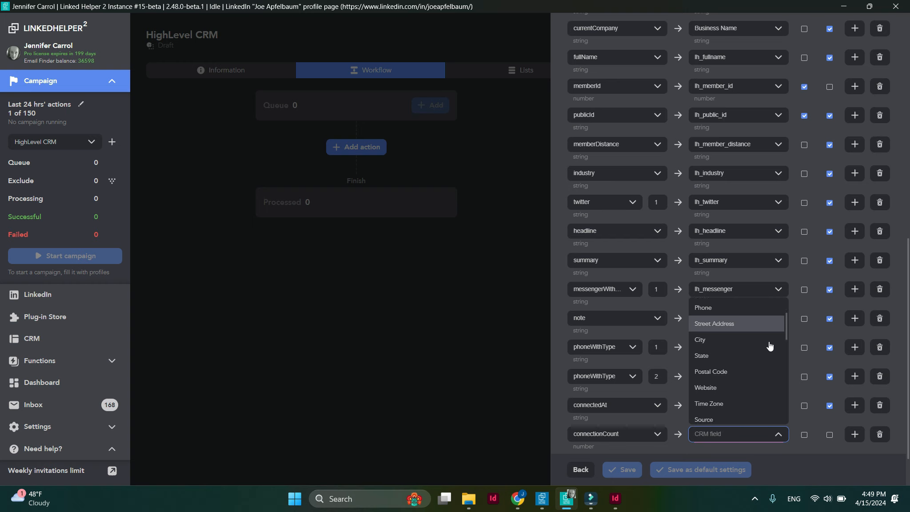
{"action": "scroll", "coordinate": [772, 343], "scroll_direction": "up", "scroll_amount": 3}
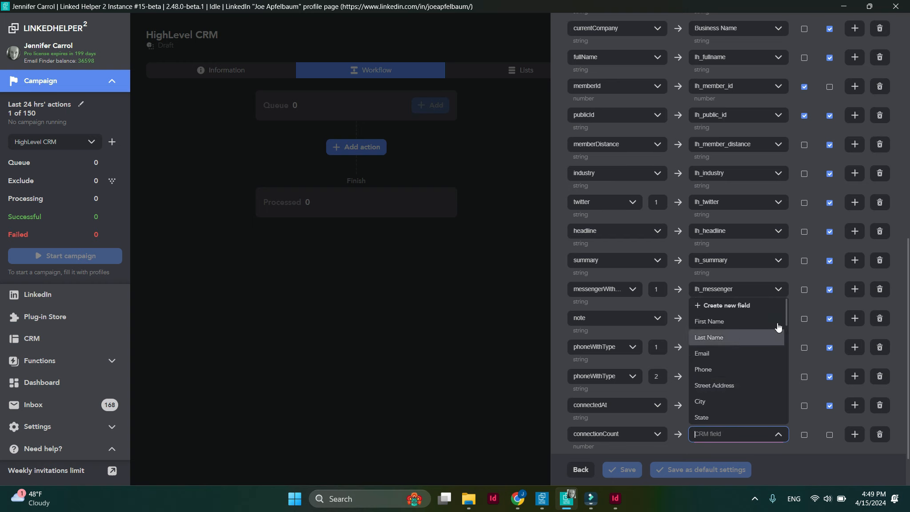
{"action": "left_click", "coordinate": [761, 308]}
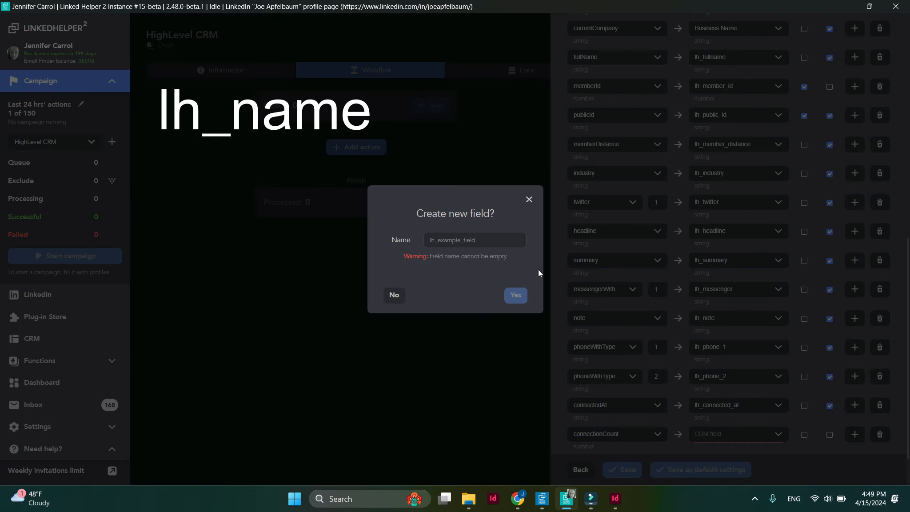
{"action": "type", "text": "lh_connections_coun"}
{"action": "left_click", "coordinate": [514, 296]}
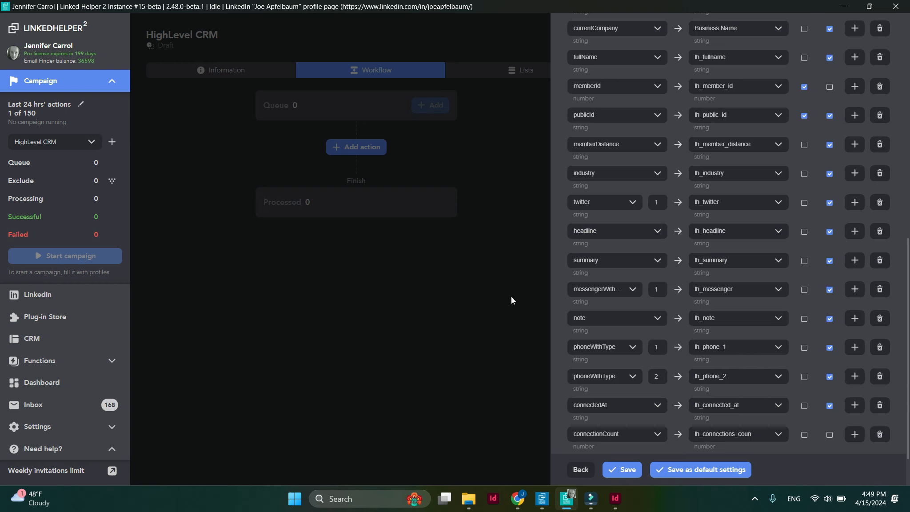
{"action": "left_click", "coordinate": [830, 436]}
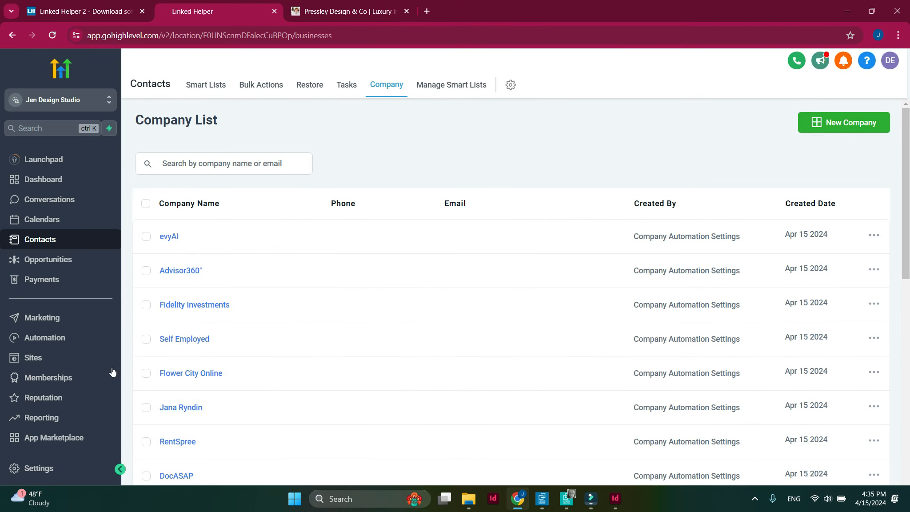
In HighLevel, open the custom fields settings and search the fields for "connectionCount"
{"action": "left_click", "coordinate": [51, 470]}
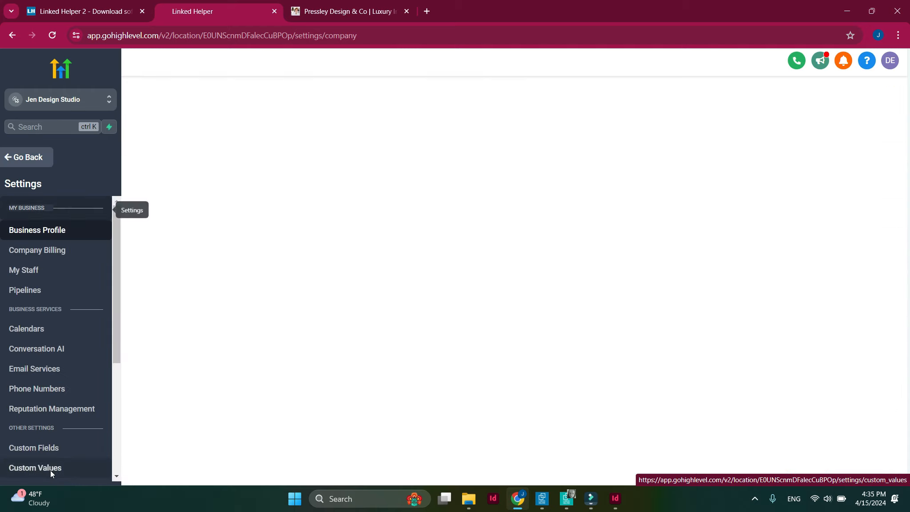
{"action": "scroll", "coordinate": [51, 470], "scroll_direction": "down", "scroll_amount": 4}
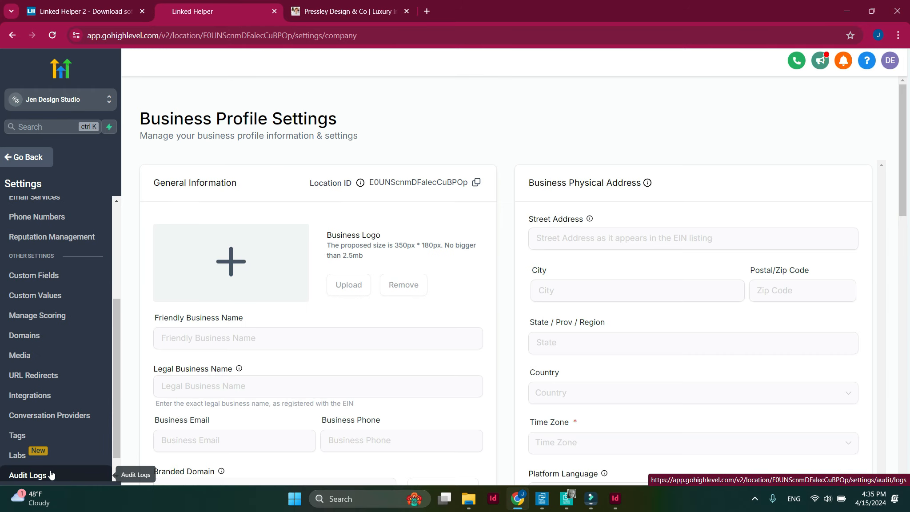
{"action": "left_click", "coordinate": [69, 268]}
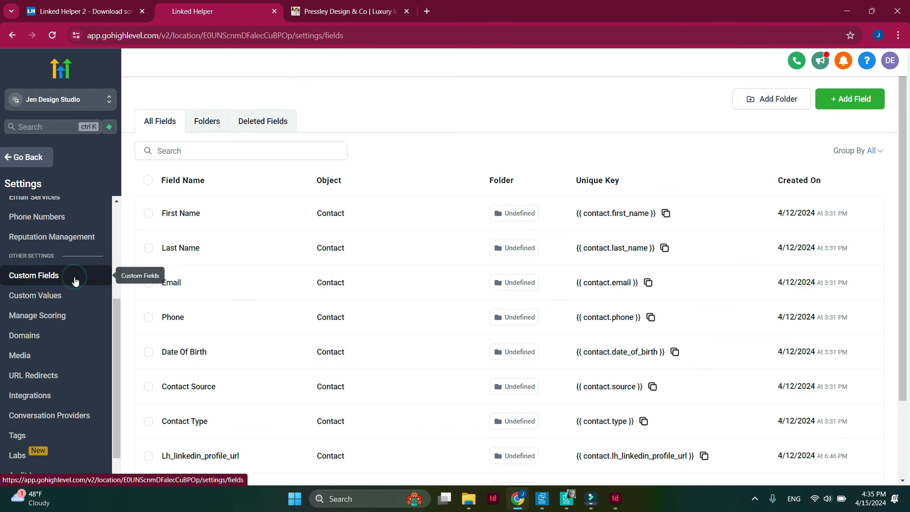
{"action": "left_click", "coordinate": [328, 147]}
{"action": "type", "text": "connectionCount"}
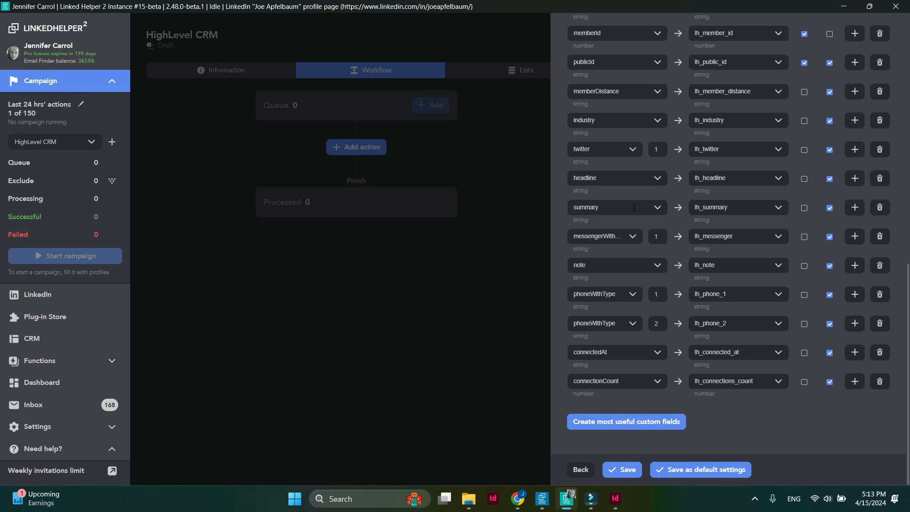
In Linked Helper, add a contact mapping row below connectionCount with cs_tools as its LH field
{"action": "left_click", "coordinate": [855, 381]}
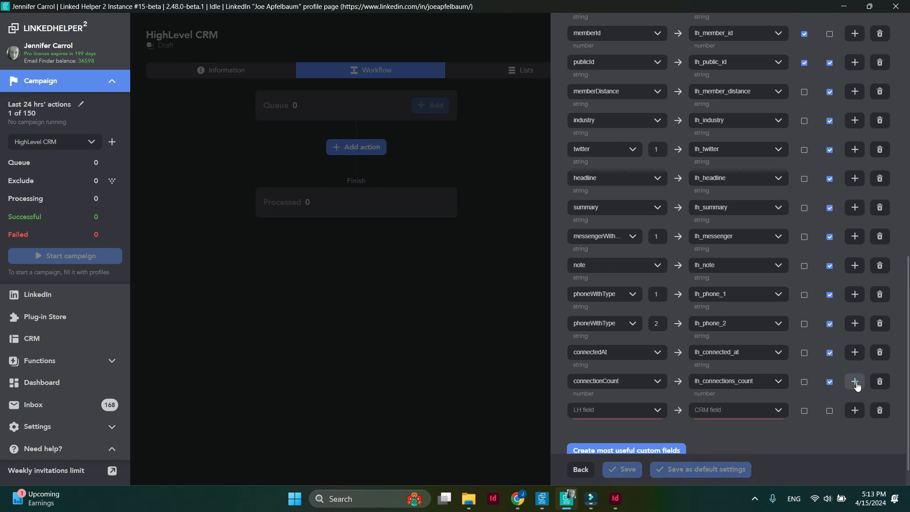
{"action": "left_click", "coordinate": [658, 413]}
{"action": "scroll", "coordinate": [651, 397], "scroll_direction": "down", "scroll_amount": 10}
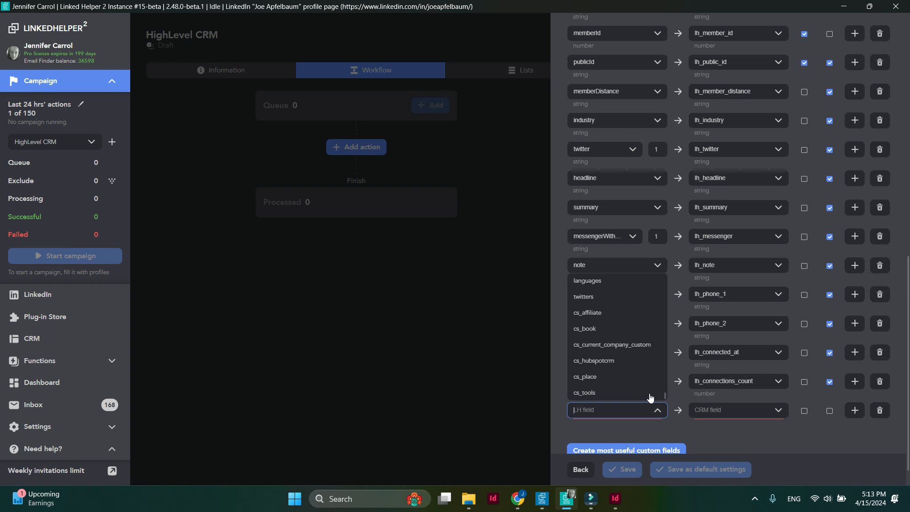
{"action": "left_click", "coordinate": [635, 393]}
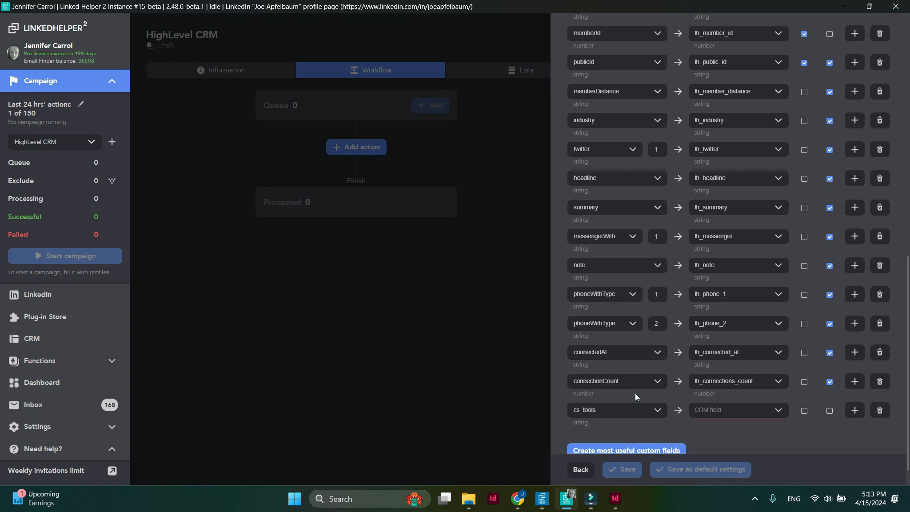
Map cs_tools to a new CRM field named lh_tools and enable Overwrite for it
{"action": "left_click", "coordinate": [778, 410]}
{"action": "left_click", "coordinate": [759, 281]}
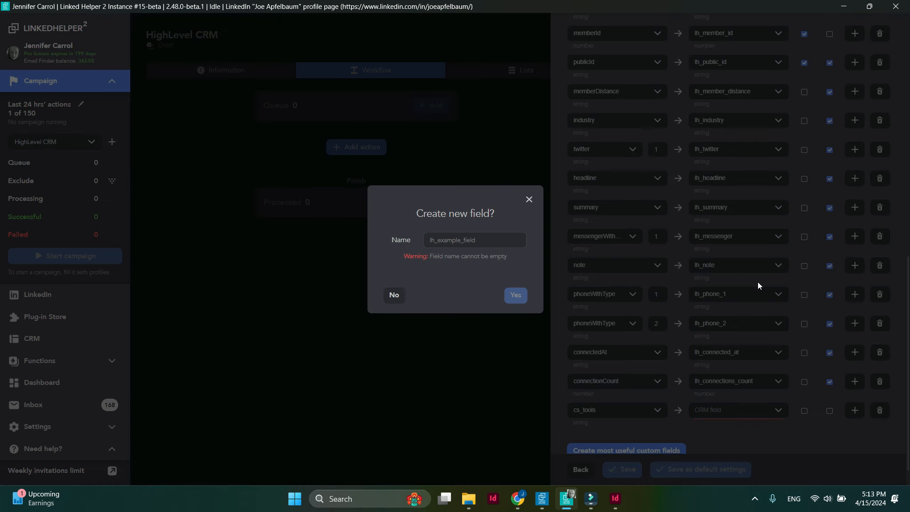
{"action": "left_click", "coordinate": [498, 240]}
{"action": "type", "text": "lh_tools"}
{"action": "left_click", "coordinate": [514, 296]}
{"action": "left_click", "coordinate": [830, 410]}
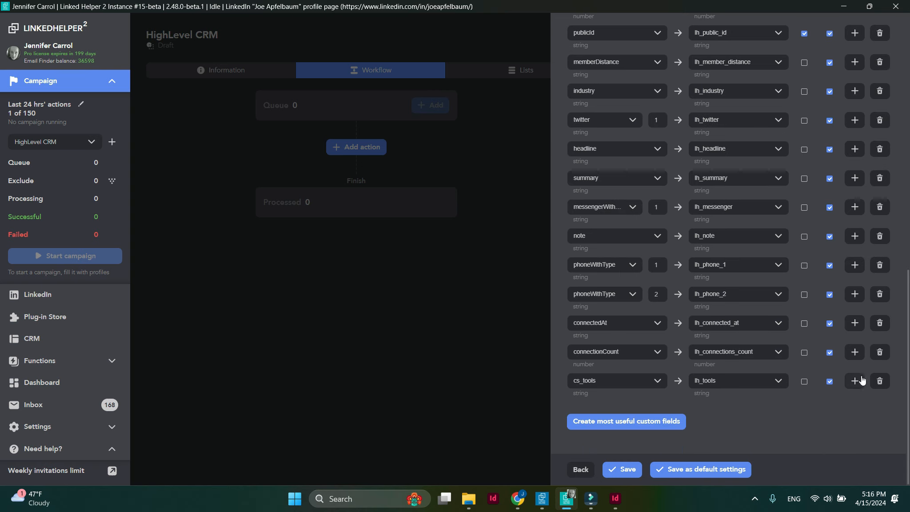
Add a contact mapping row below cs_tools with CONSTANT_VALUE as its LH field, set to Project_ID234
{"action": "left_click", "coordinate": [862, 380]}
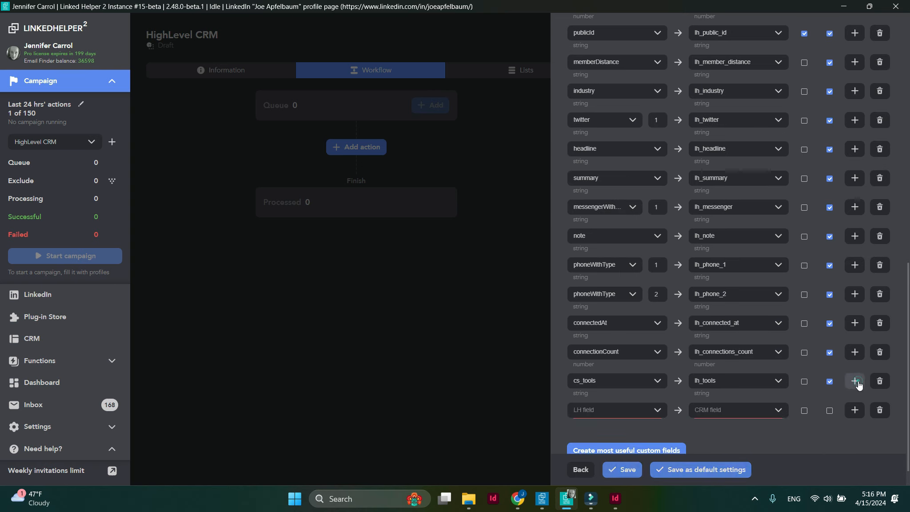
{"action": "left_click", "coordinate": [653, 411]}
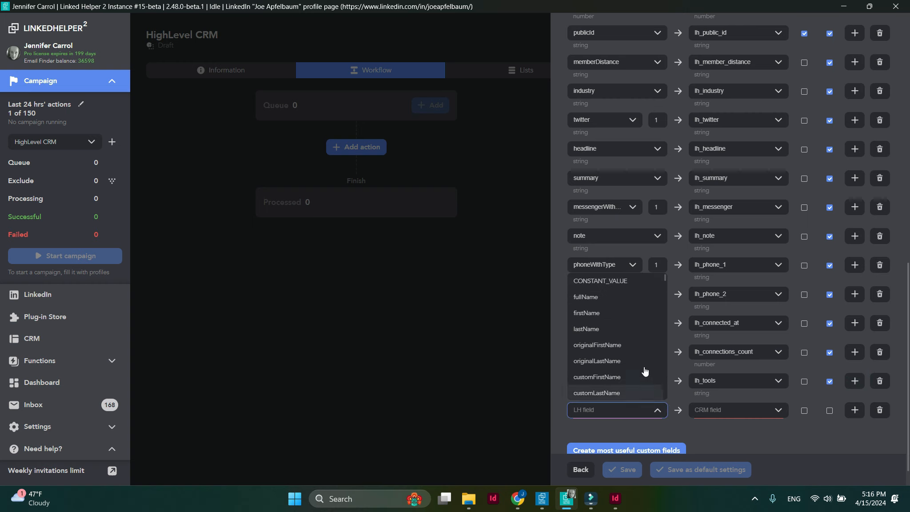
{"action": "left_click", "coordinate": [636, 281]}
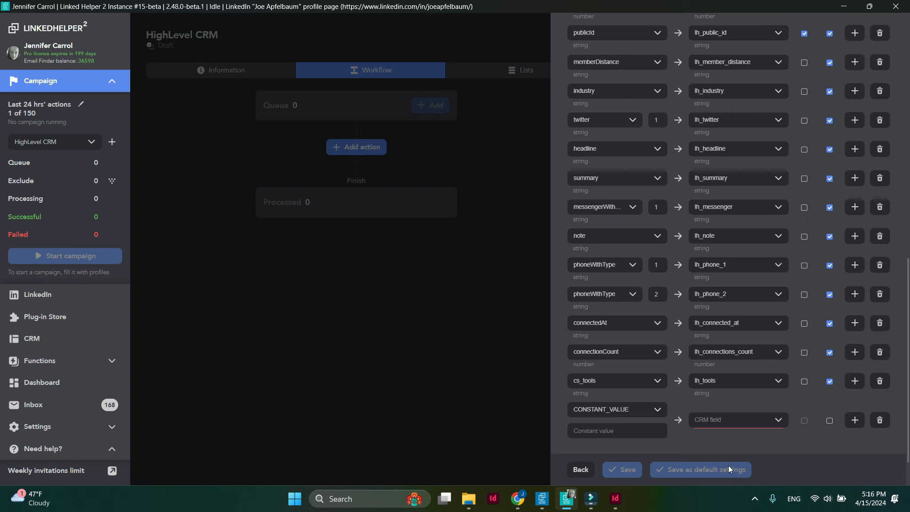
{"action": "left_click", "coordinate": [659, 432]}
{"action": "type", "text": "Project_ID234"}
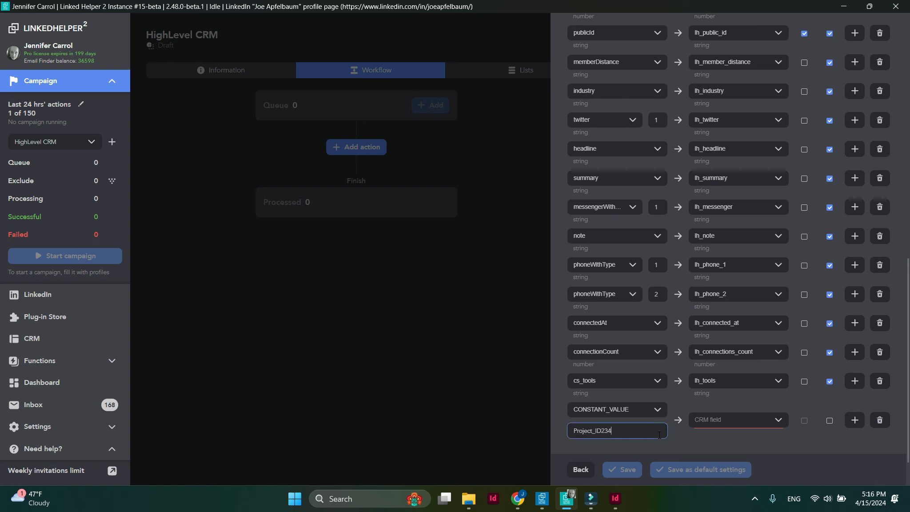
Delete the Project_ID234 constant mapping that has no CRM field assigned
{"action": "scroll", "coordinate": [827, 304], "scroll_direction": "up", "scroll_amount": 8}
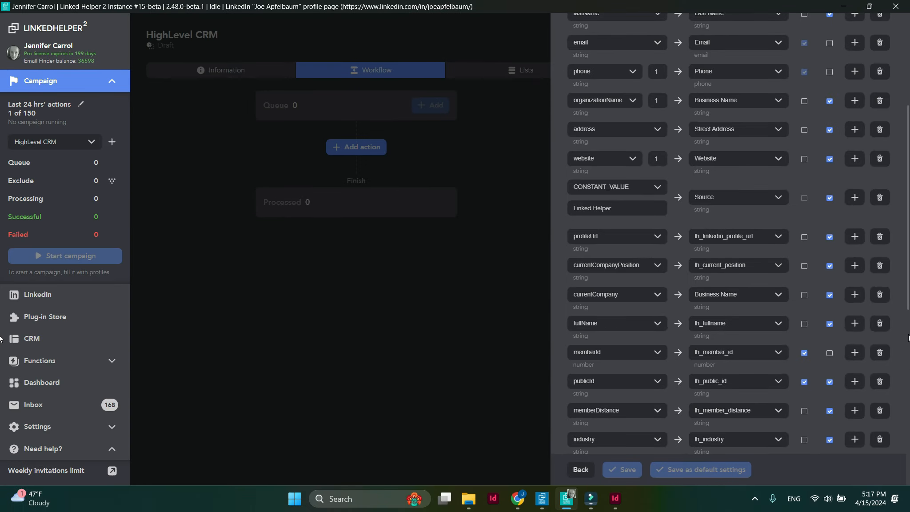
{"action": "scroll", "coordinate": [857, 427], "scroll_direction": "down", "scroll_amount": 10}
{"action": "left_click", "coordinate": [880, 390]}
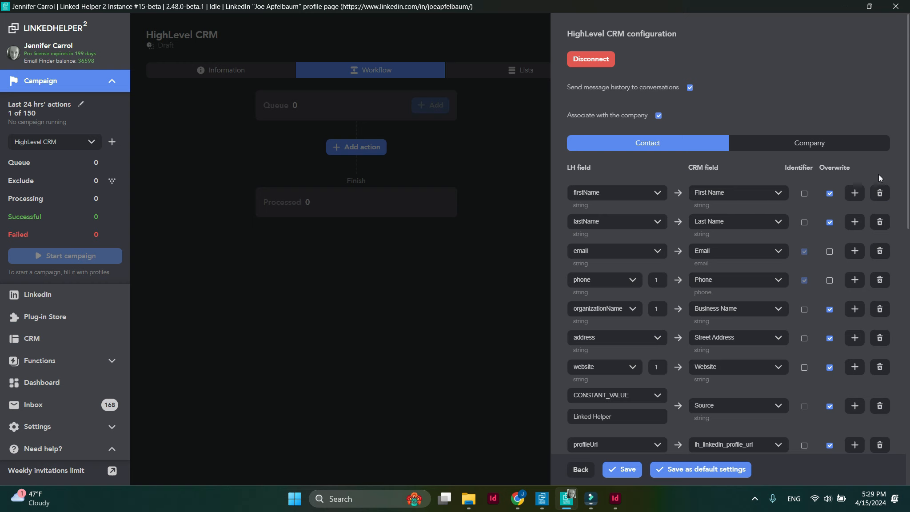
Show the company field mappings, save the configuration as the default CRM settings, and save it for the action
{"action": "left_click", "coordinate": [838, 152]}
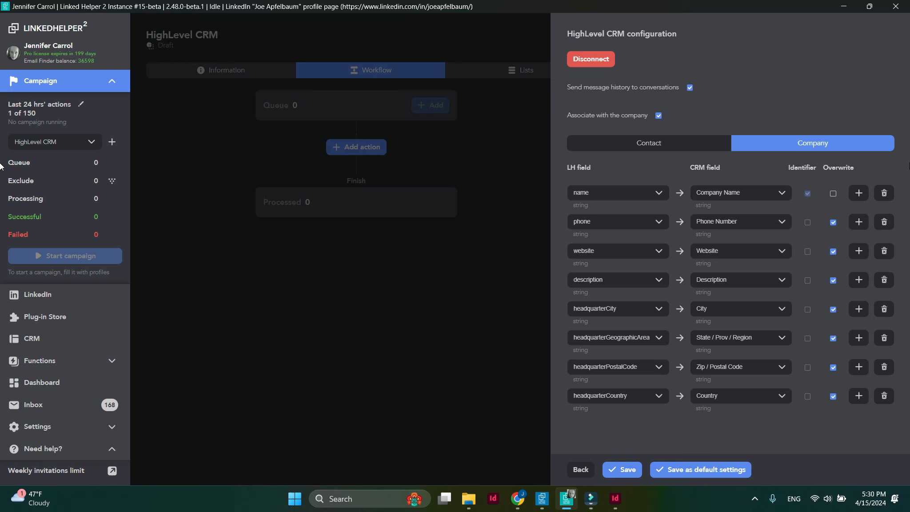
{"action": "left_click", "coordinate": [714, 471]}
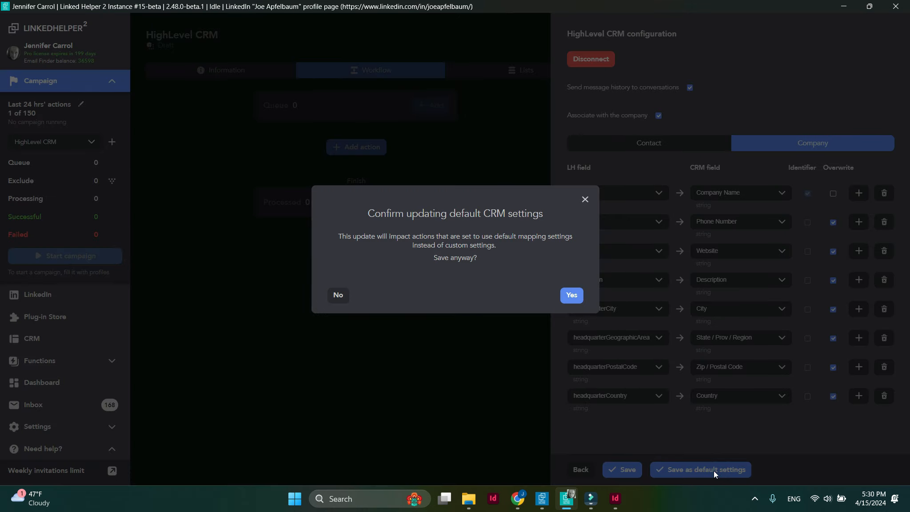
{"action": "left_click", "coordinate": [574, 297]}
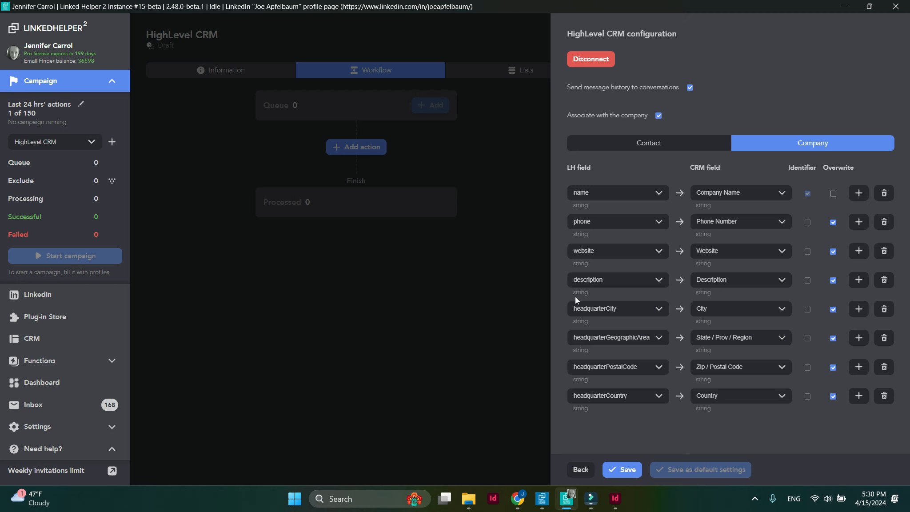
{"action": "left_click", "coordinate": [615, 471]}
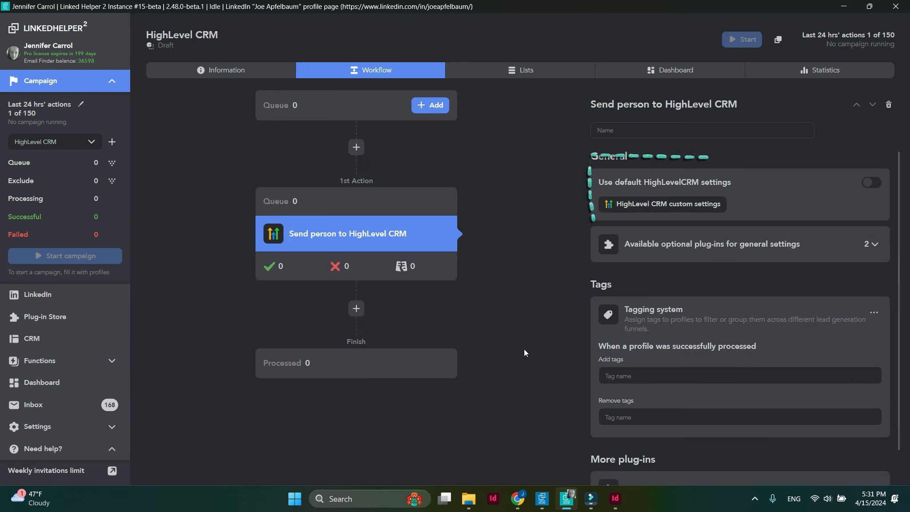
Enable "Use default HighLevelCRM settings" for the Send person to HighLevel CRM action and open those default settings
{"action": "left_click", "coordinate": [873, 183]}
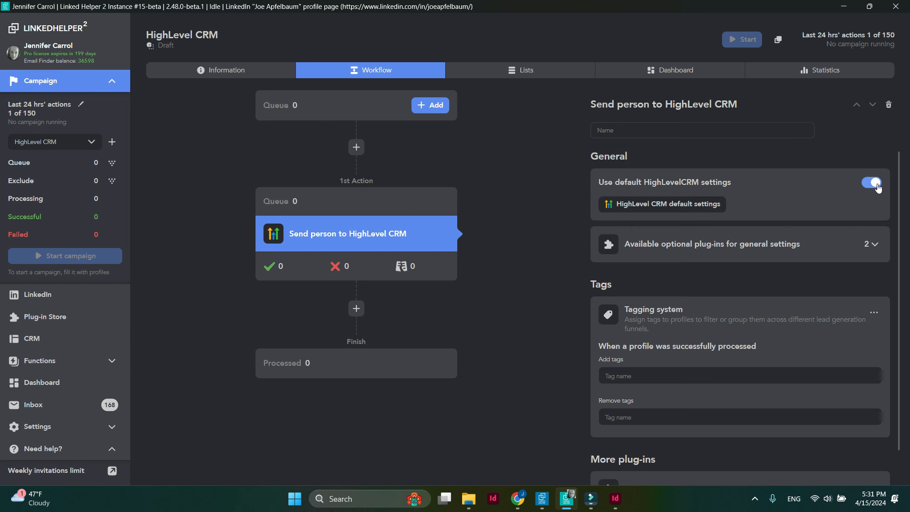
{"action": "left_click", "coordinate": [681, 205]}
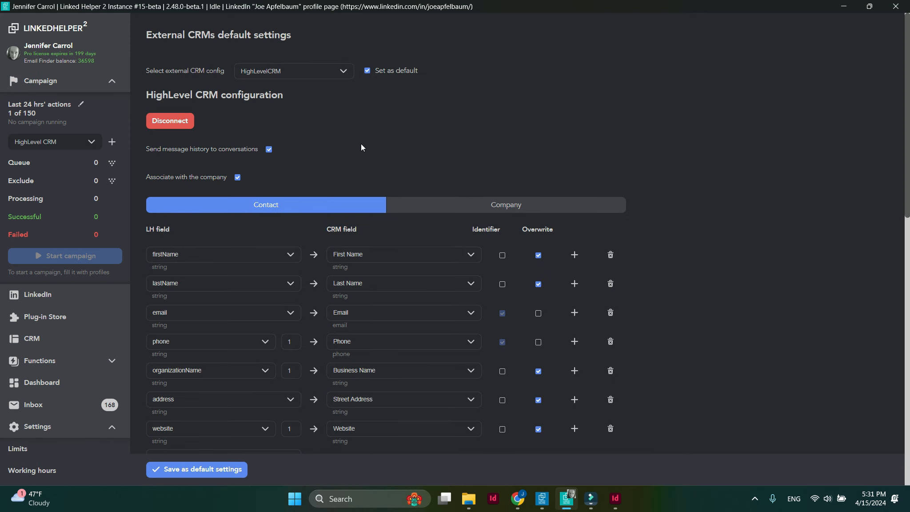
{"action": "scroll", "coordinate": [124, 351], "scroll_direction": "down", "scroll_amount": 3}
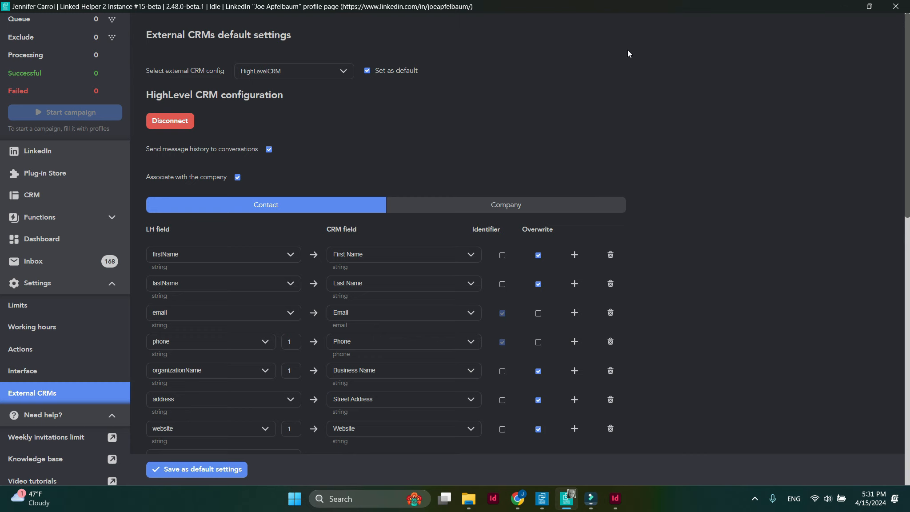
Examine the available external CRM configurations and the default HighLevel contact field mappings
{"action": "left_click", "coordinate": [339, 73]}
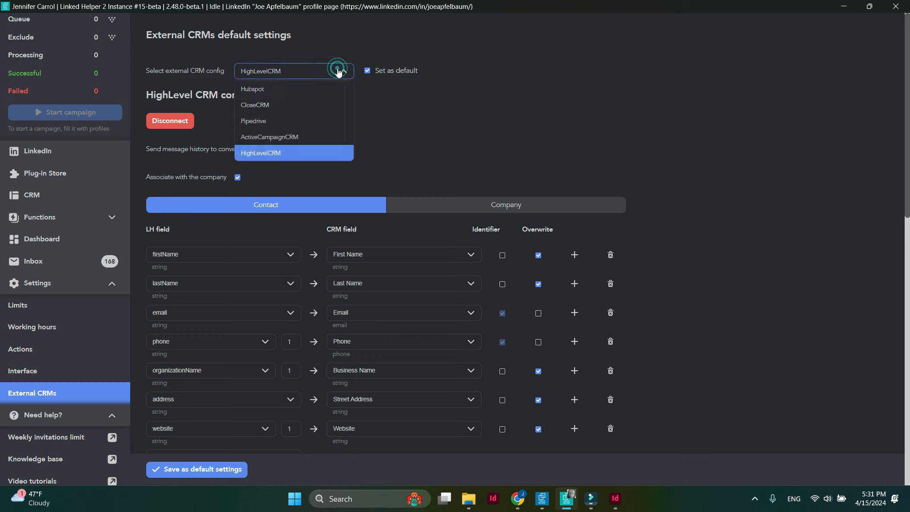
{"action": "left_click", "coordinate": [398, 98]}
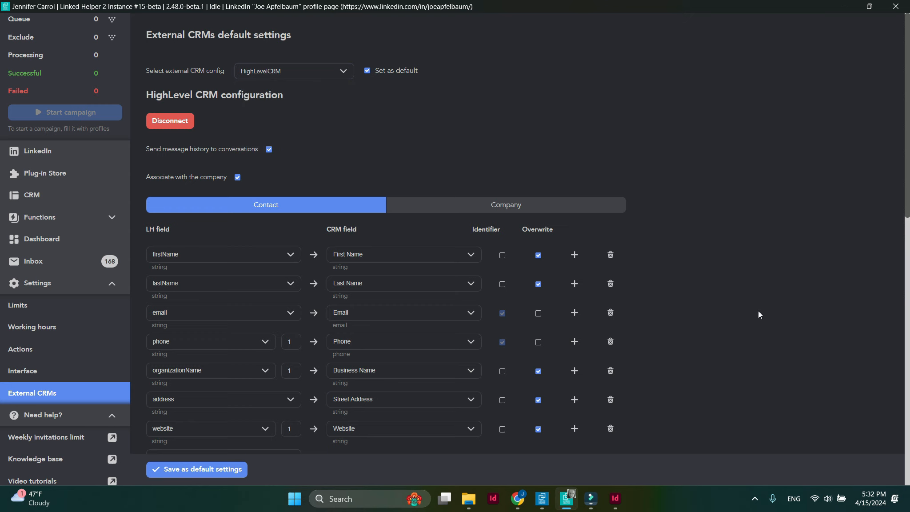
{"action": "scroll", "coordinate": [759, 311], "scroll_direction": "down", "scroll_amount": 15}
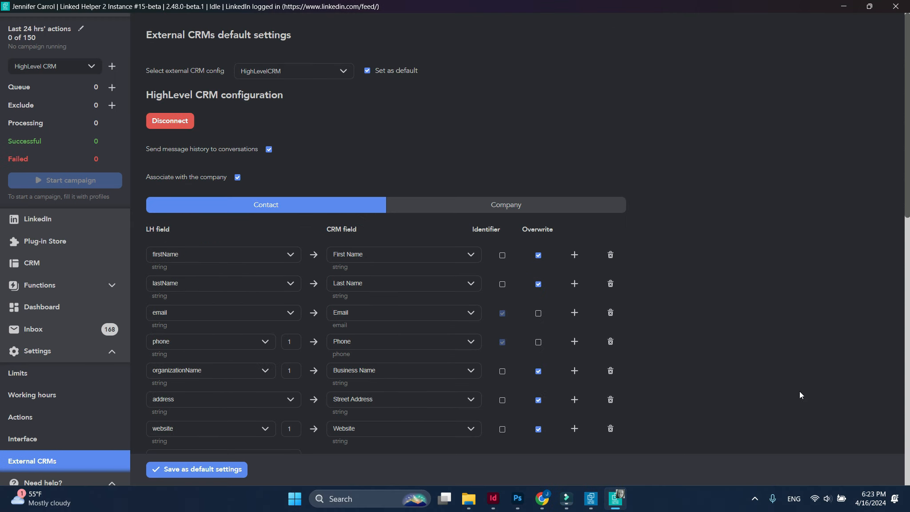
Return to the campaign workflow, filter the queue's CRM source by the tag HL, and add all matching profiles to the queue
{"action": "scroll", "coordinate": [84, 126], "scroll_direction": "up", "scroll_amount": 3}
{"action": "left_click", "coordinate": [87, 86]}
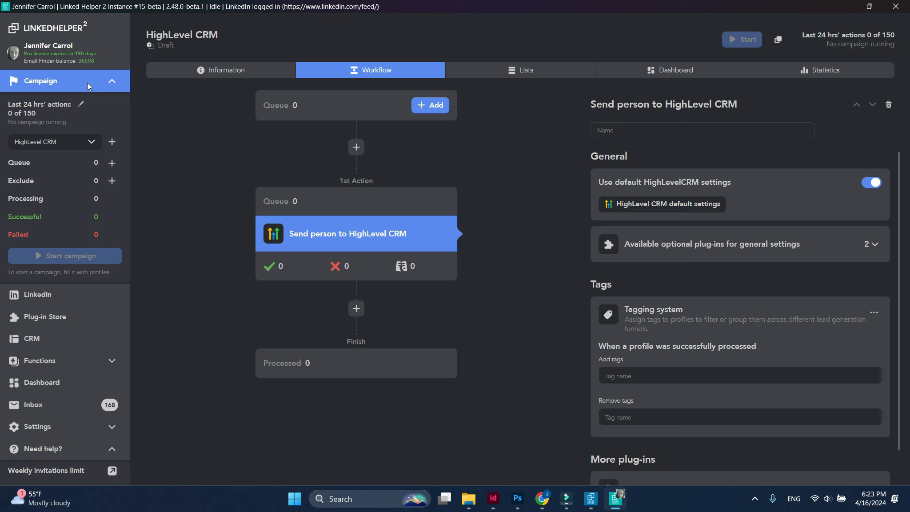
{"action": "left_click", "coordinate": [430, 106]}
{"action": "left_click", "coordinate": [677, 64]}
{"action": "scroll", "coordinate": [752, 376], "scroll_direction": "down", "scroll_amount": 8}
{"action": "left_click", "coordinate": [780, 317]}
{"action": "type", "text": "HL"}
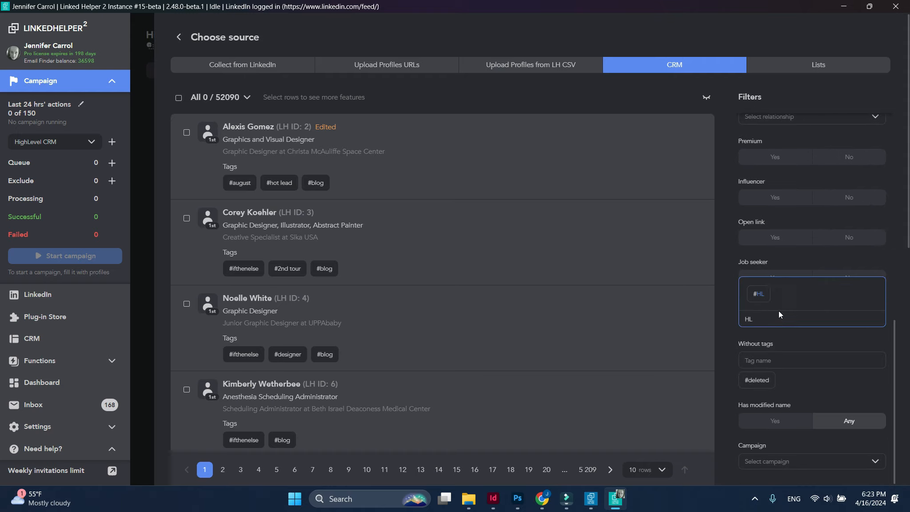
{"action": "left_click", "coordinate": [758, 294]}
{"action": "left_click", "coordinate": [179, 97]}
{"action": "left_click", "coordinate": [280, 97]}
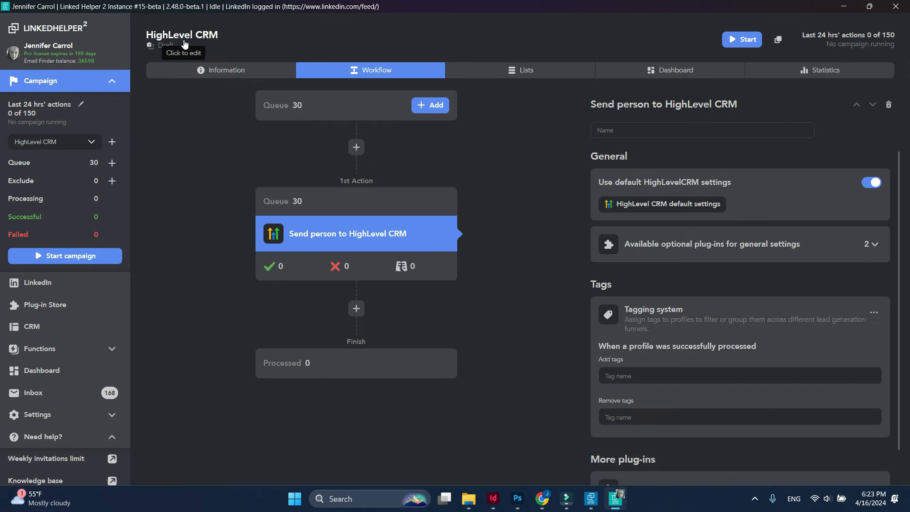
Start the HighLevel CRM campaign and look through the contacts list in HighLevel in the browser
{"action": "left_click", "coordinate": [45, 256]}
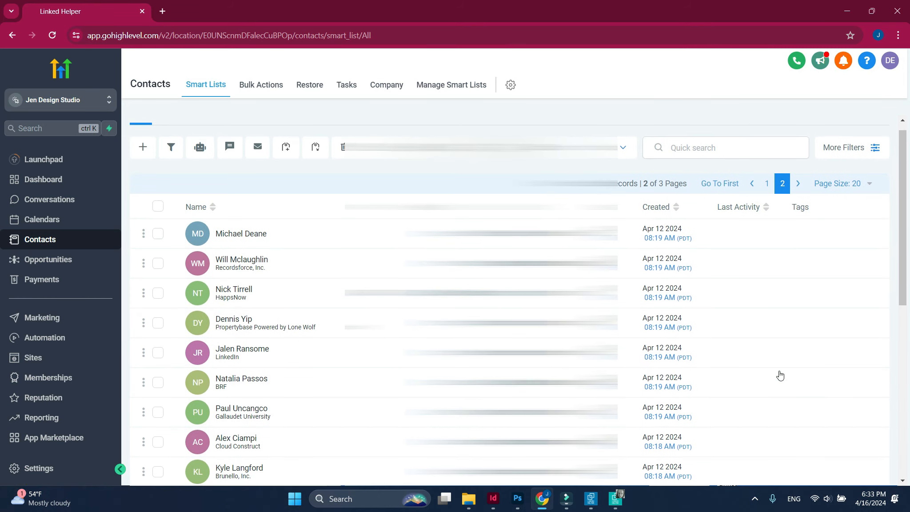
{"action": "scroll", "coordinate": [780, 375], "scroll_direction": "down", "scroll_amount": 7}
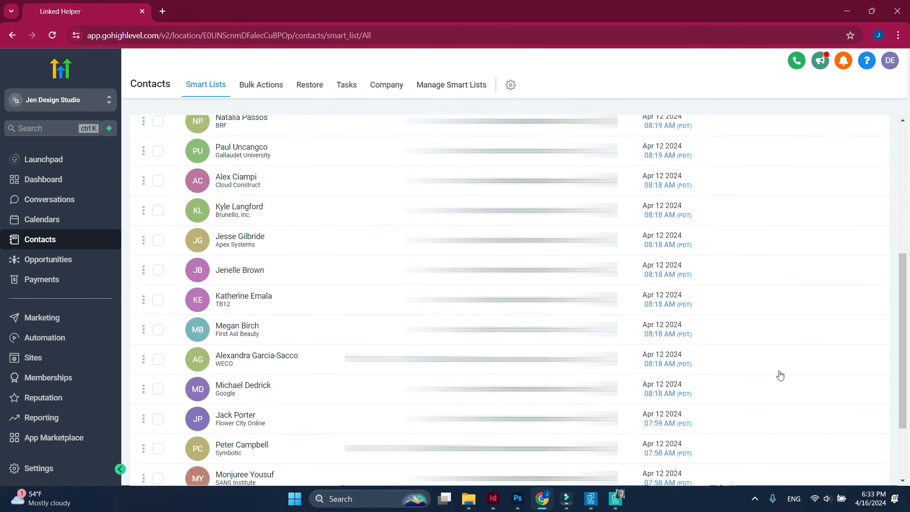
{"action": "scroll", "coordinate": [780, 375], "scroll_direction": "down", "scroll_amount": 3}
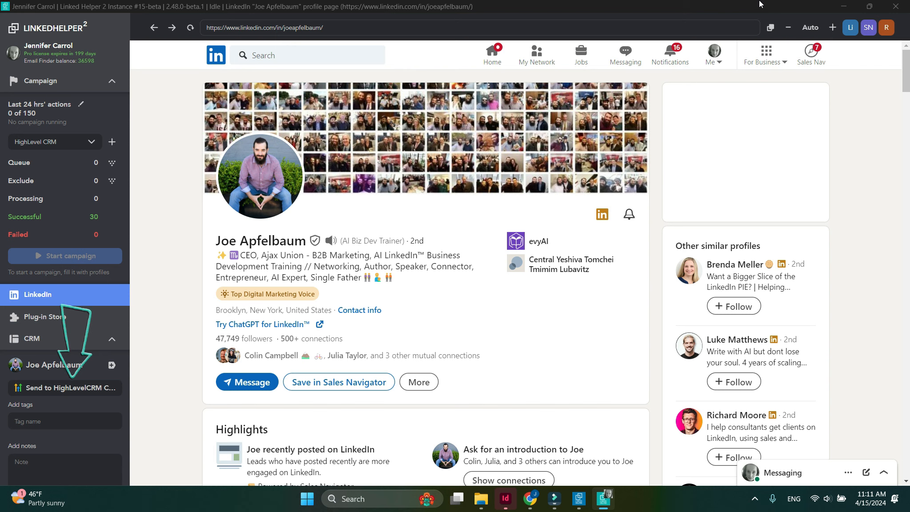
Send the open LinkedIn profile to HighLevel CRM and examine that person's contact details in HighLevel
{"action": "left_click", "coordinate": [80, 394]}
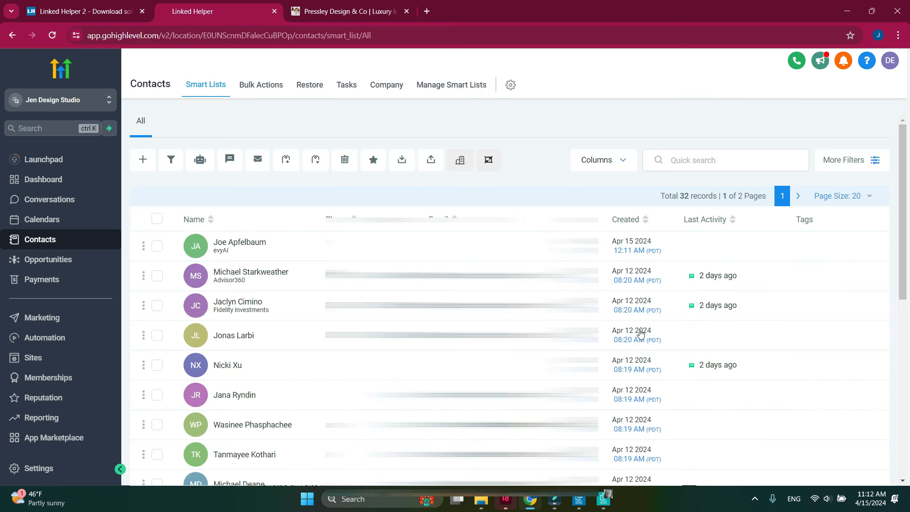
{"action": "left_click", "coordinate": [256, 236]}
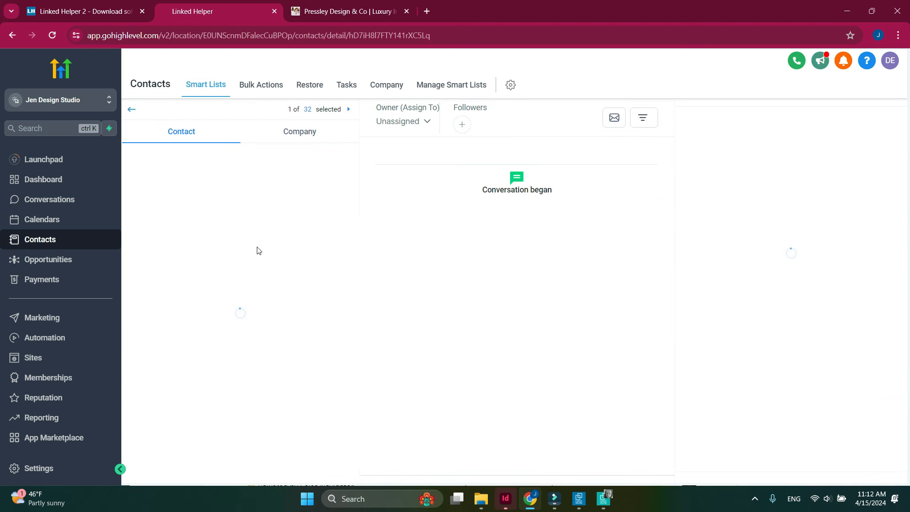
{"action": "scroll", "coordinate": [257, 250], "scroll_direction": "down", "scroll_amount": 12}
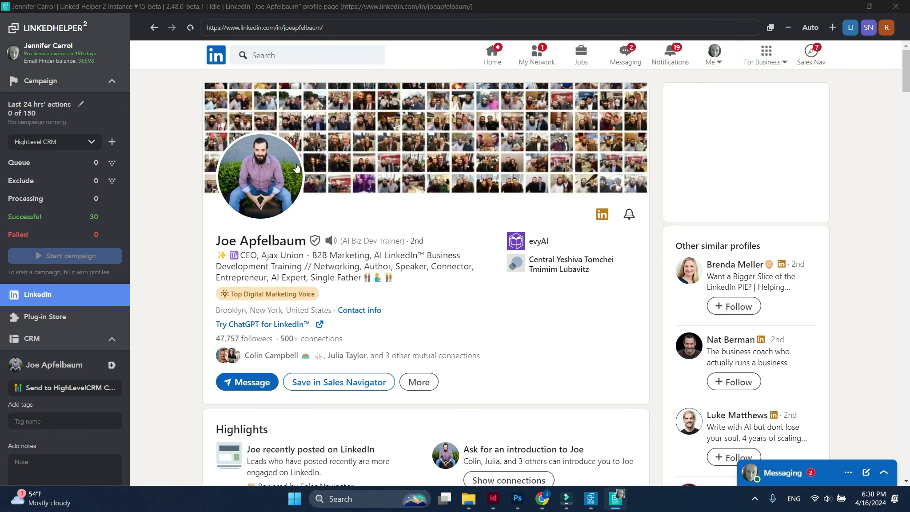
Open the Propertybase front end developer's profile from the Linked Helper CRM list and send it to HighLevel CRM
{"action": "left_click", "coordinate": [72, 335]}
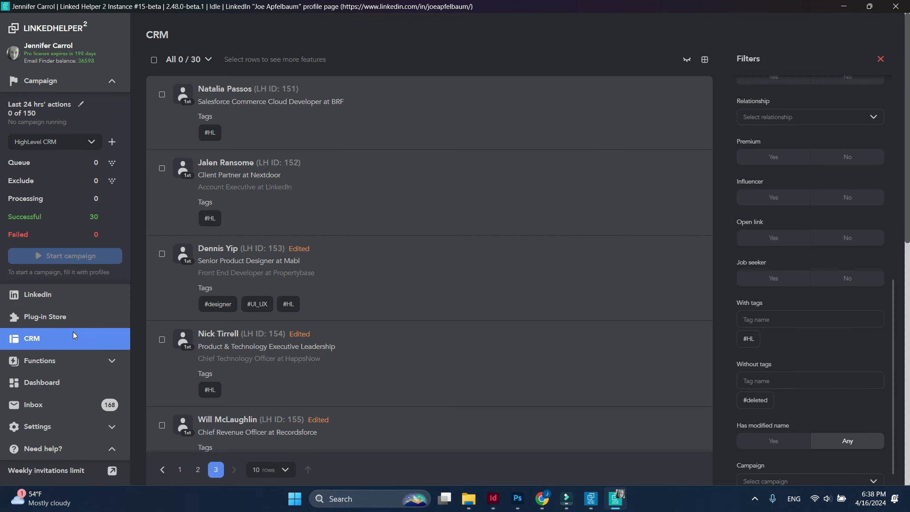
{"action": "left_click", "coordinate": [209, 248]}
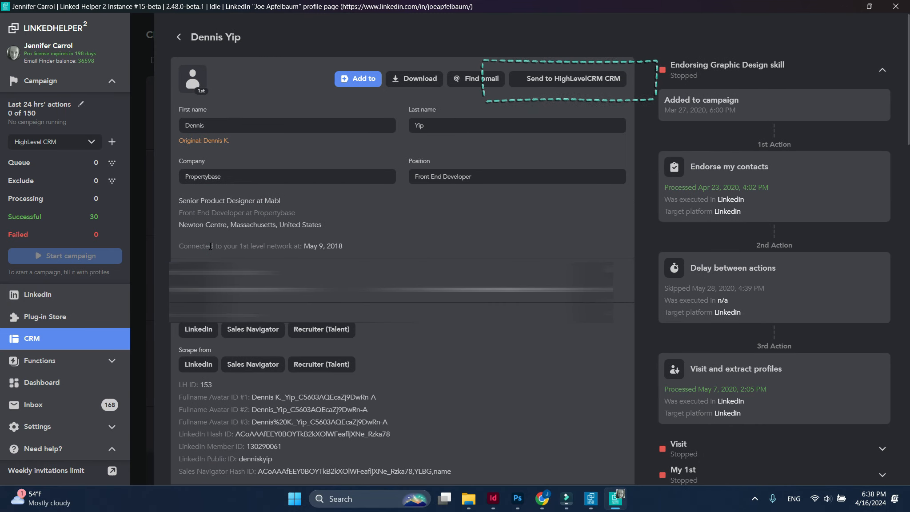
{"action": "left_click", "coordinate": [529, 79]}
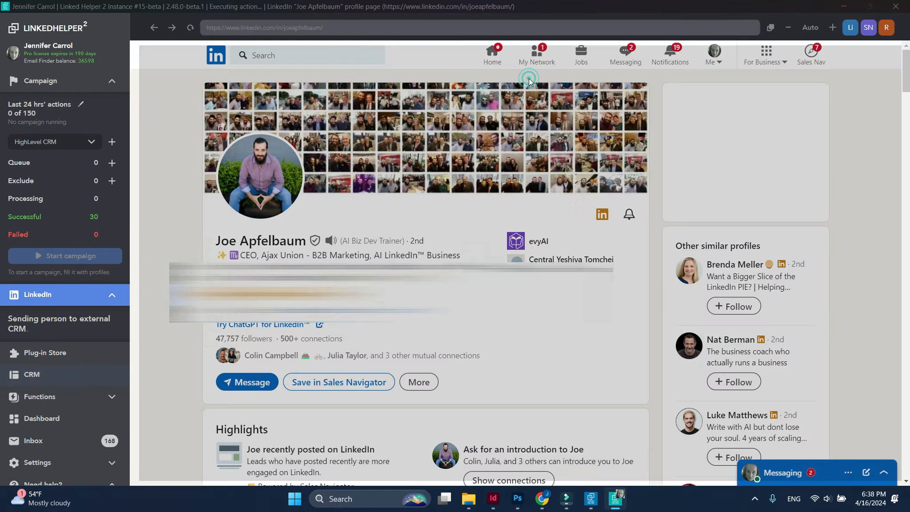